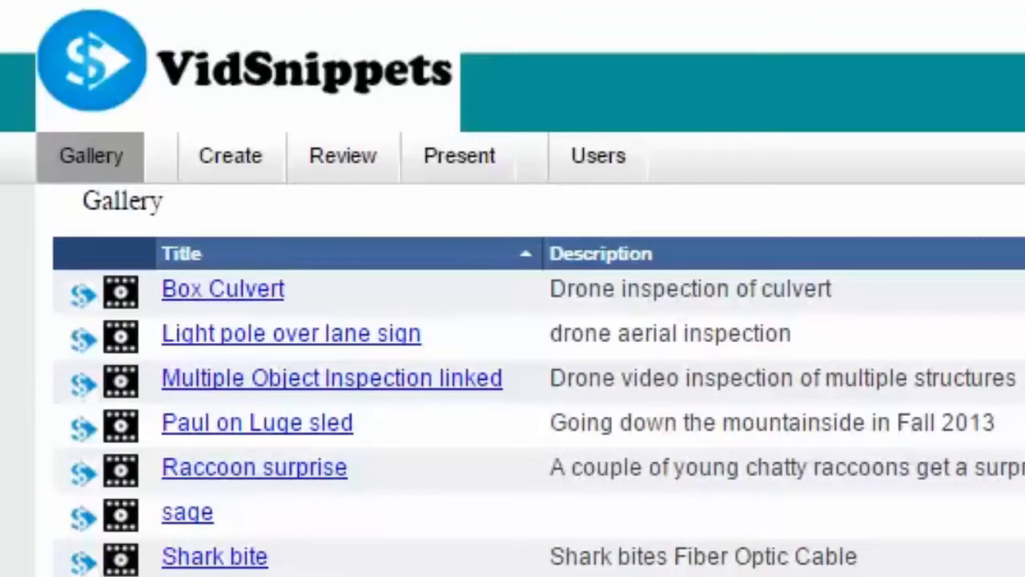
# Start creating a new VidSnippet from the local video "Drone in box culvert".
pyautogui.click(220, 163)
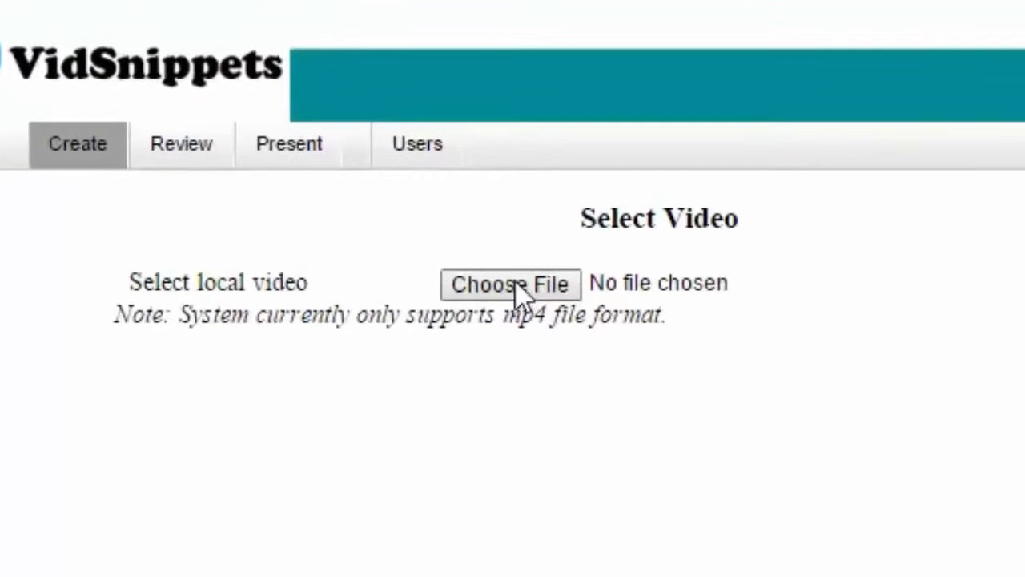
pyautogui.click(519, 289)
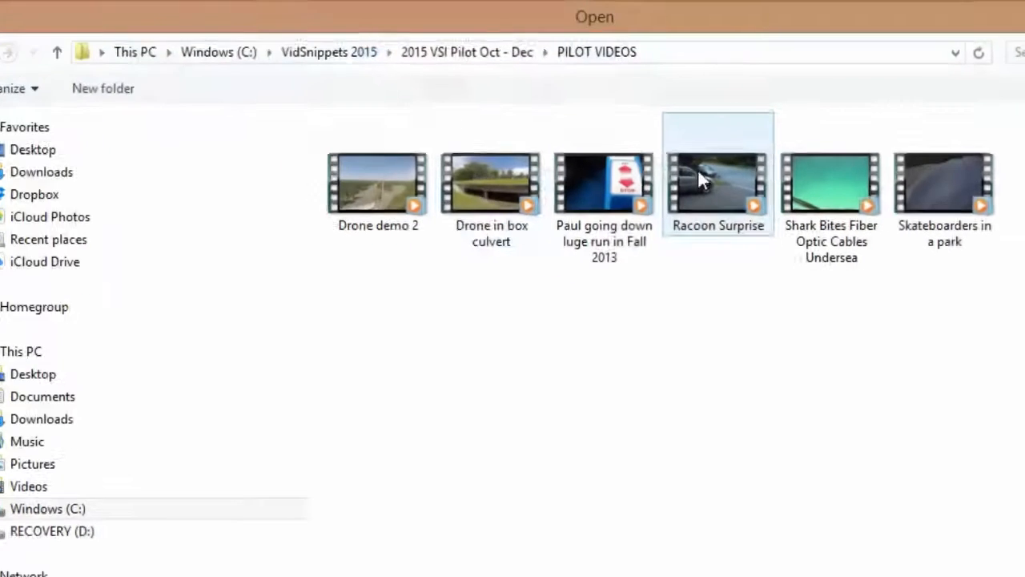
pyautogui.doubleClick(497, 199)
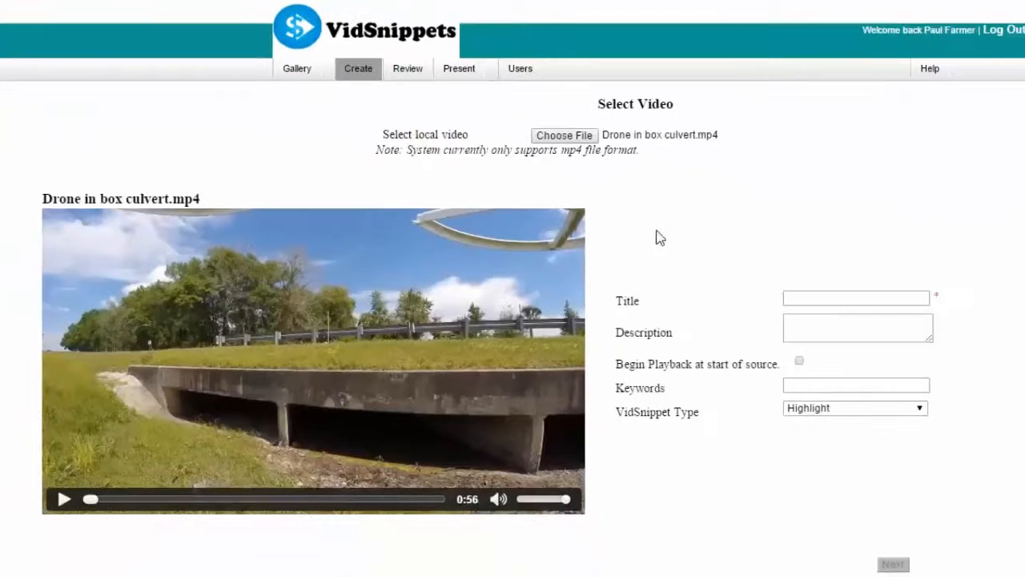
# Title the VidSnippet DEMO, leave its description and keywords blank, and enable playback from the start of the source.
pyautogui.click(792, 296)
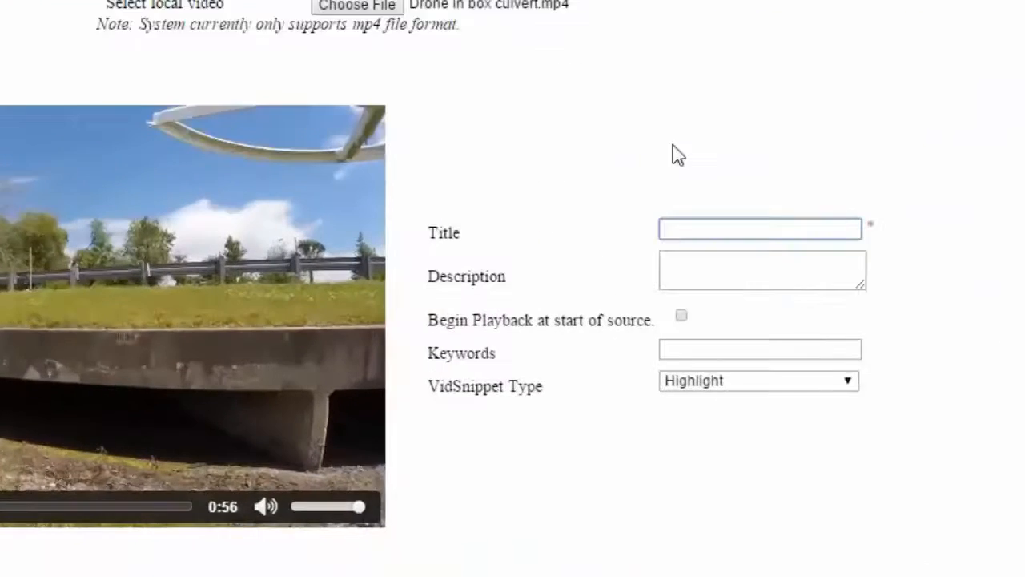
pyautogui.write('DEMO')
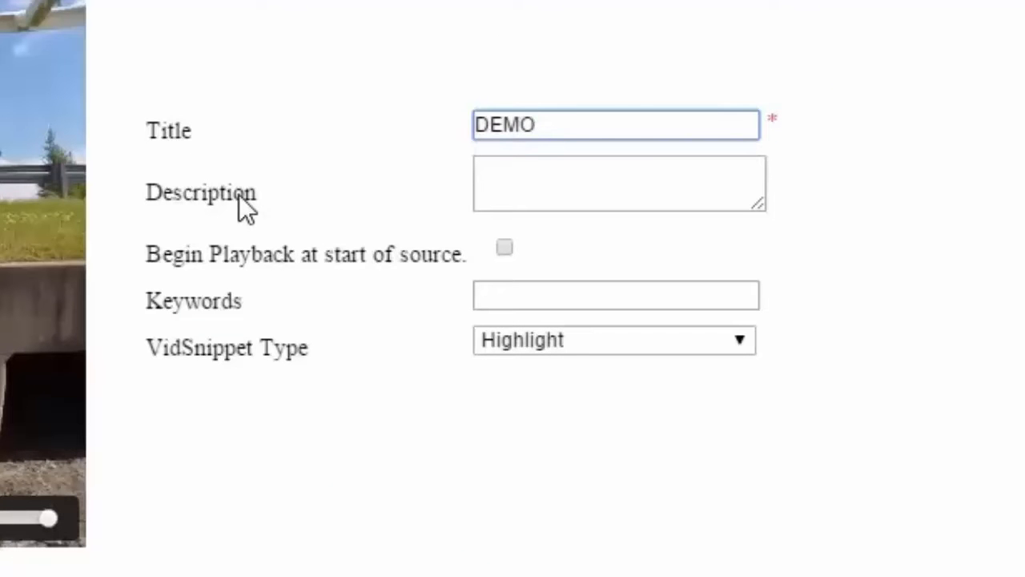
pyautogui.click(508, 172)
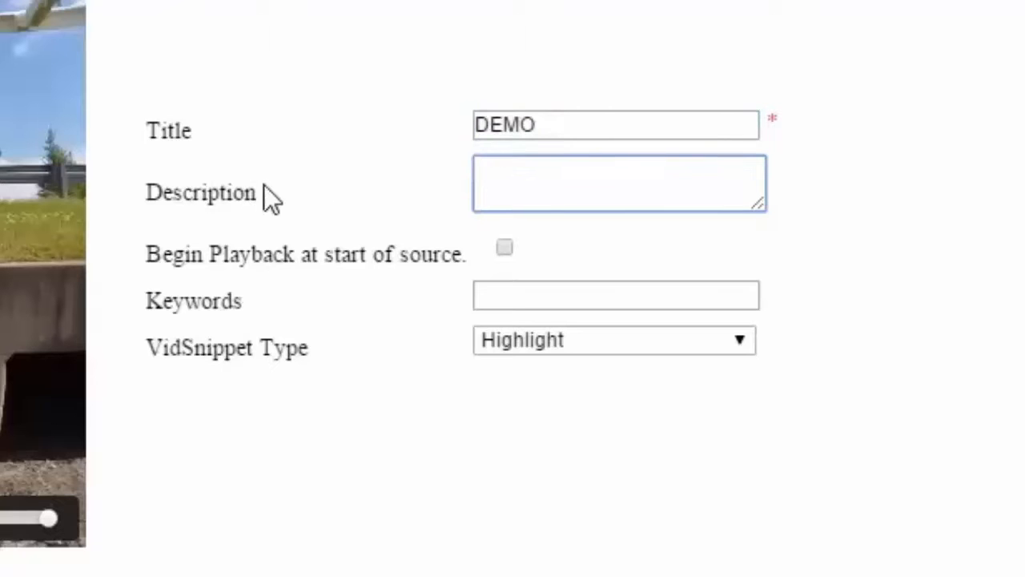
pyautogui.click(597, 295)
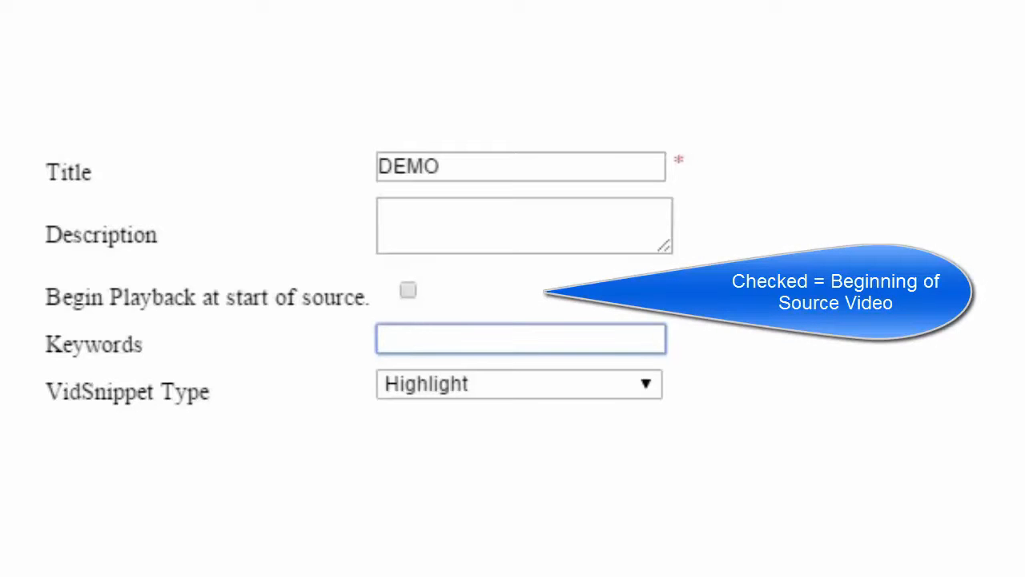
pyautogui.click(408, 291)
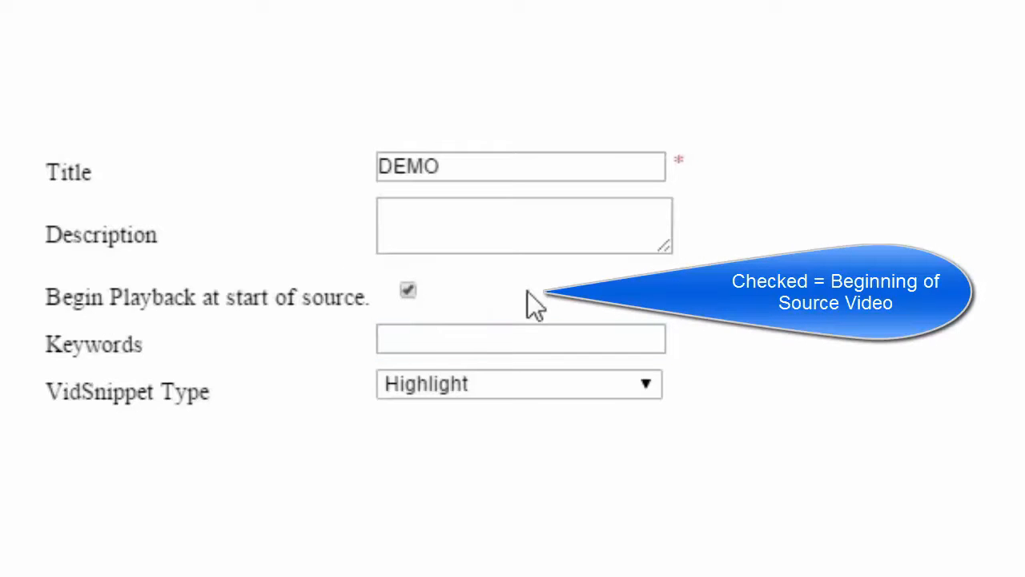
# Set the VidSnippet type to Preview with a segment duration of 3 seconds and generate the segments automatically.
pyautogui.click(646, 392)
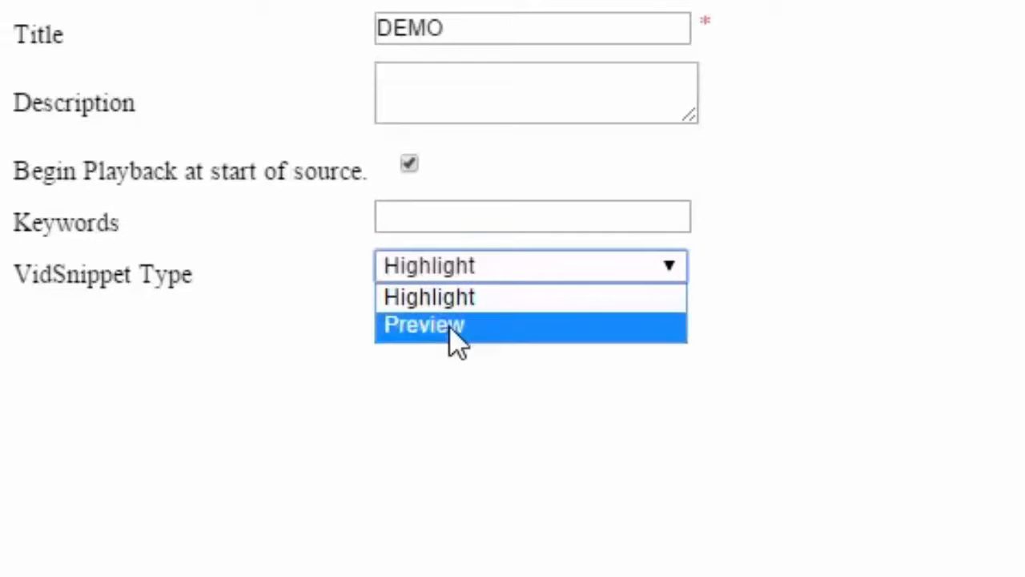
pyautogui.click(450, 328)
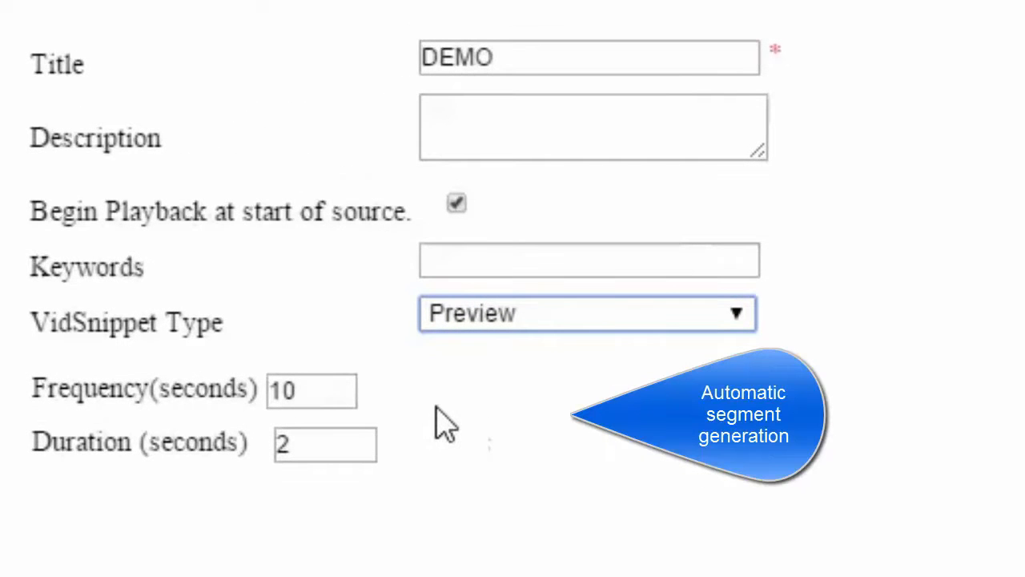
pyautogui.click(298, 446)
pyautogui.press('BackSpace')
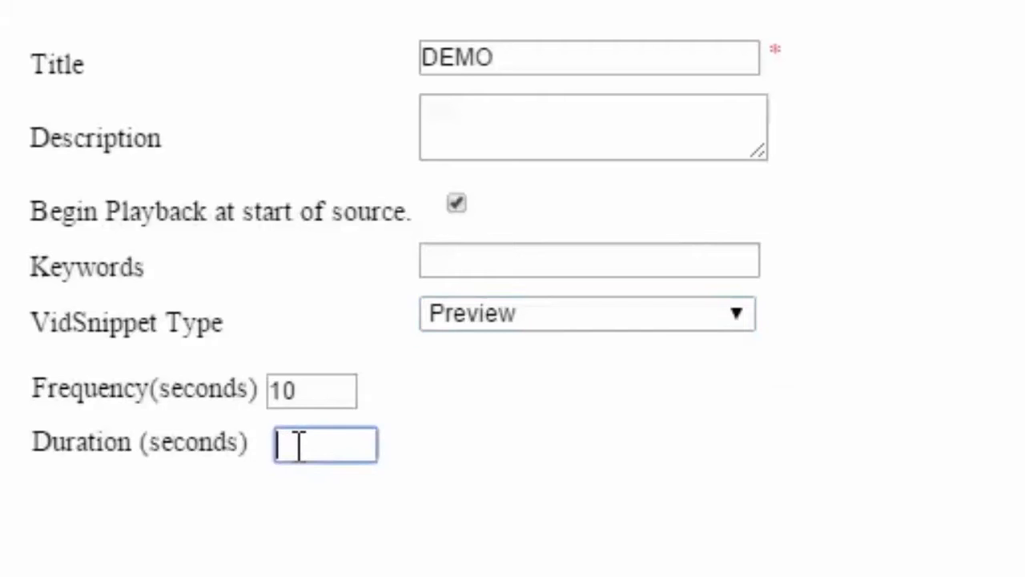
pyautogui.write('3')
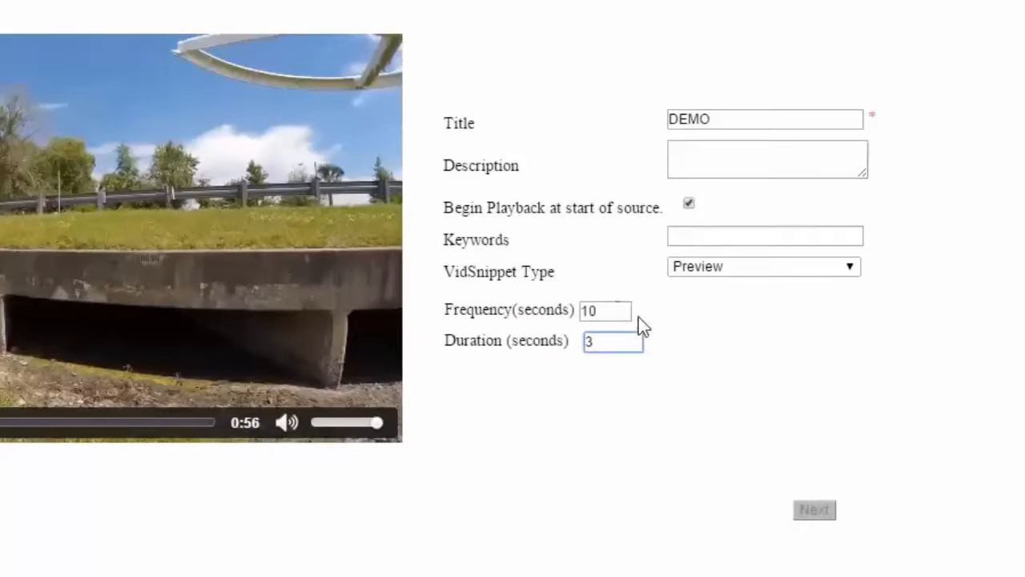
pyautogui.click(765, 235)
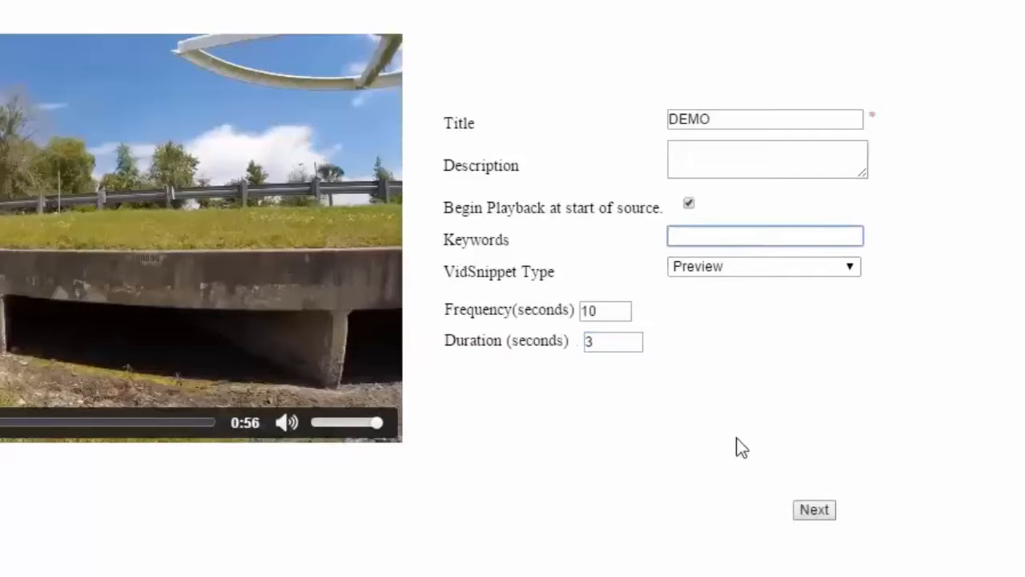
pyautogui.click(814, 510)
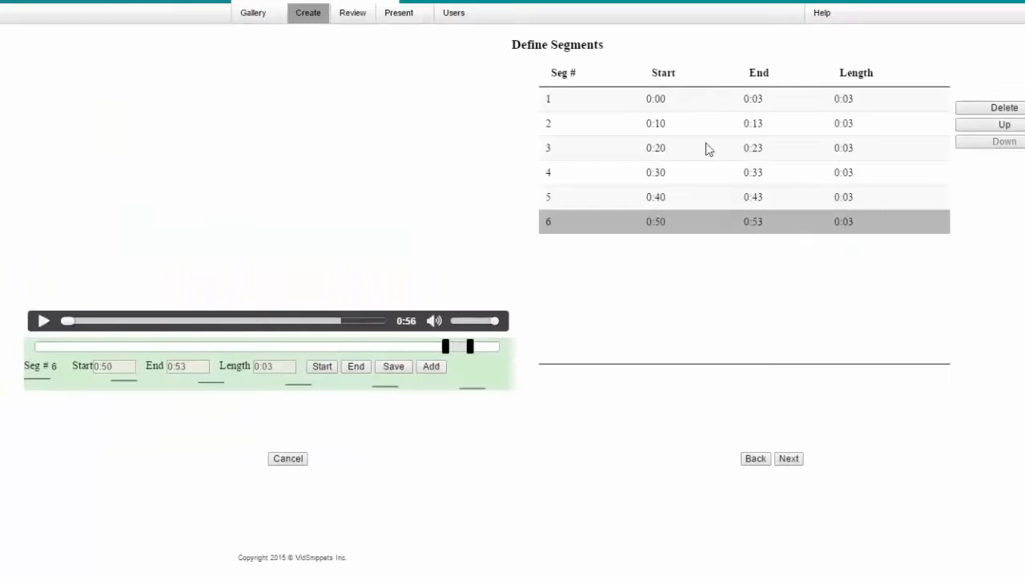
# View several generated segments in the player and delete the first segment, which starts at 0:00.
pyautogui.click(612, 226)
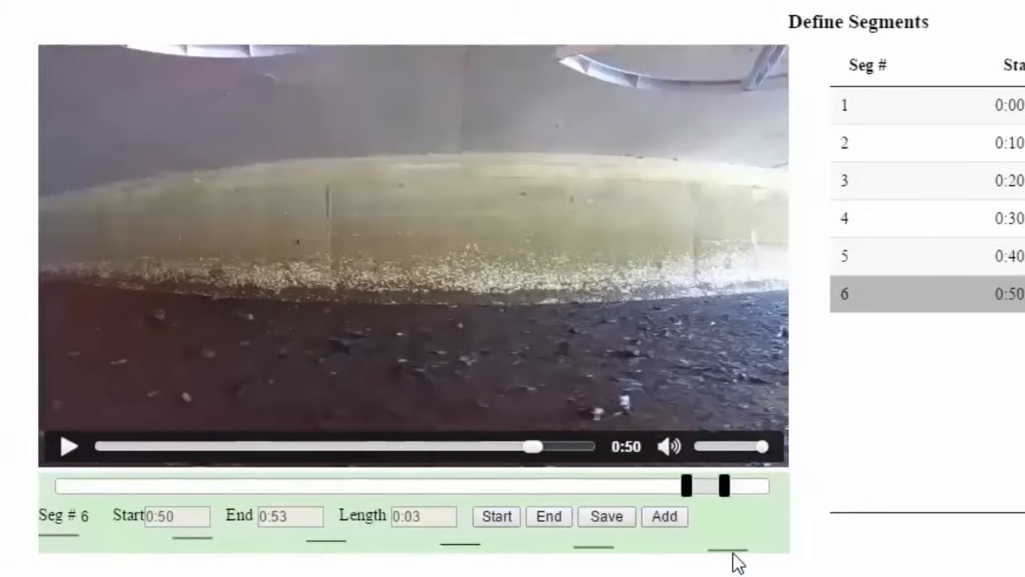
pyautogui.click(910, 223)
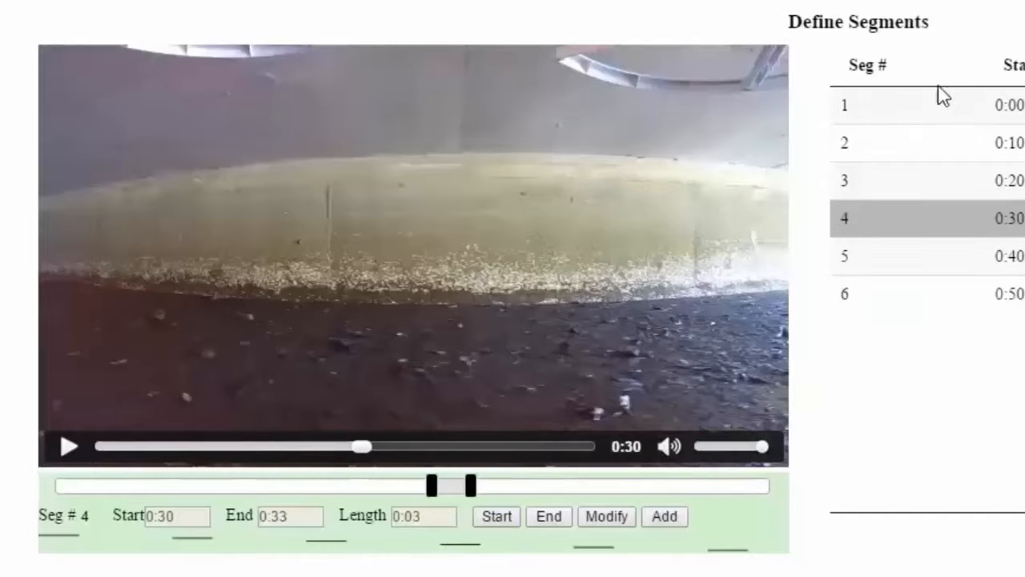
pyautogui.click(927, 144)
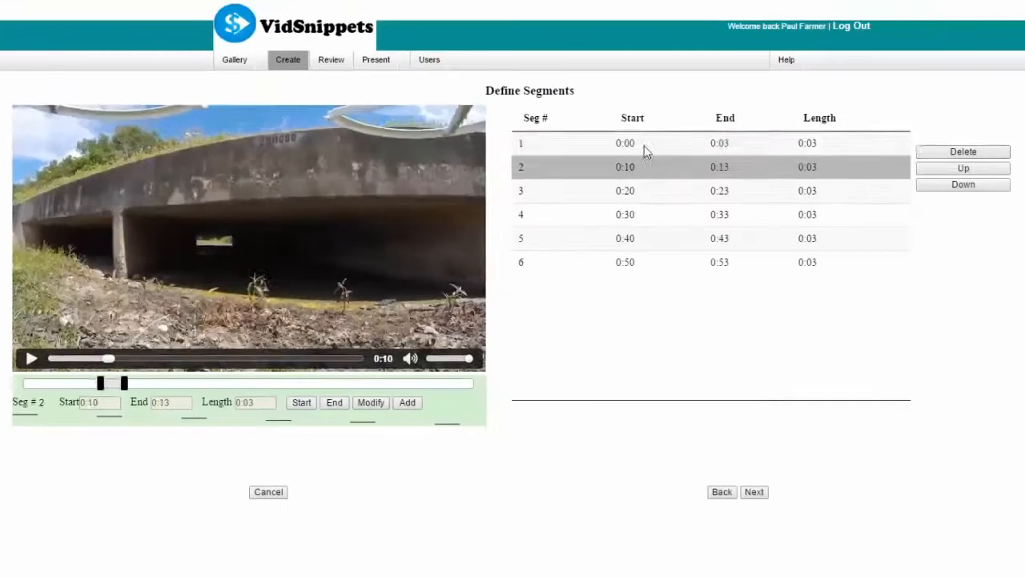
pyautogui.click(645, 151)
pyautogui.click(952, 156)
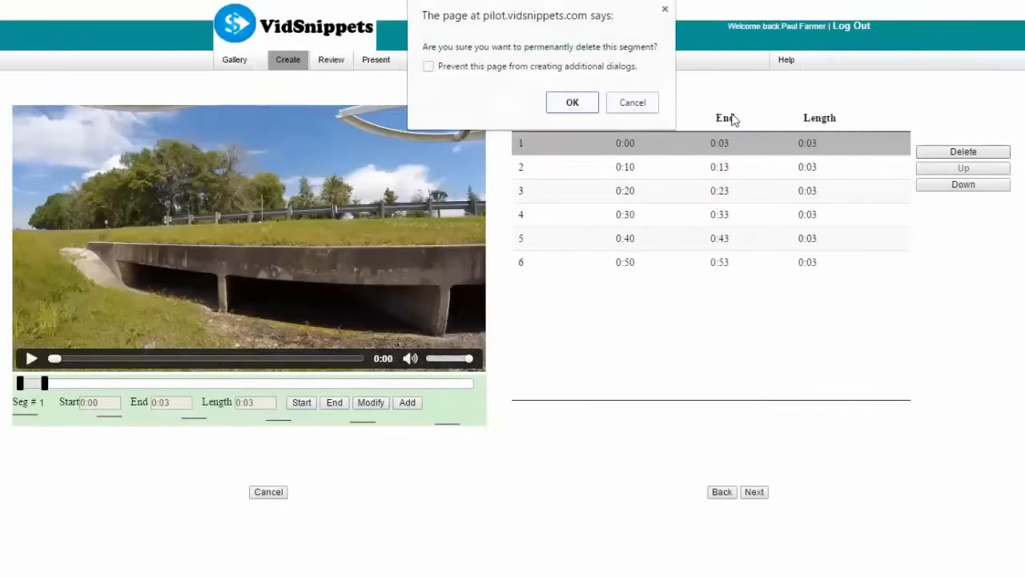
pyautogui.click(582, 107)
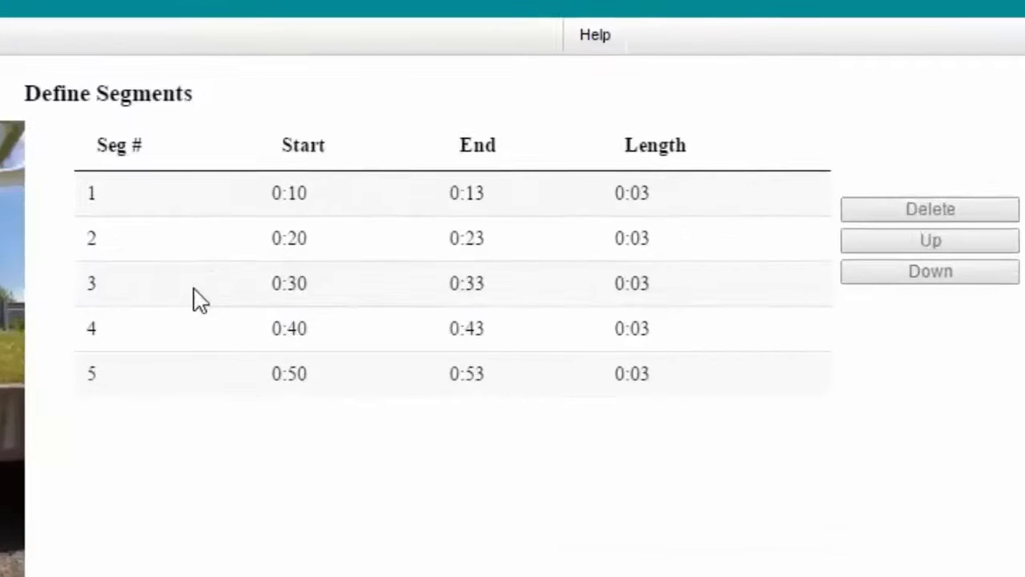
# Modify segment 3 so that it runs from 0:27.108 to 0:32.848.
pyautogui.click(200, 299)
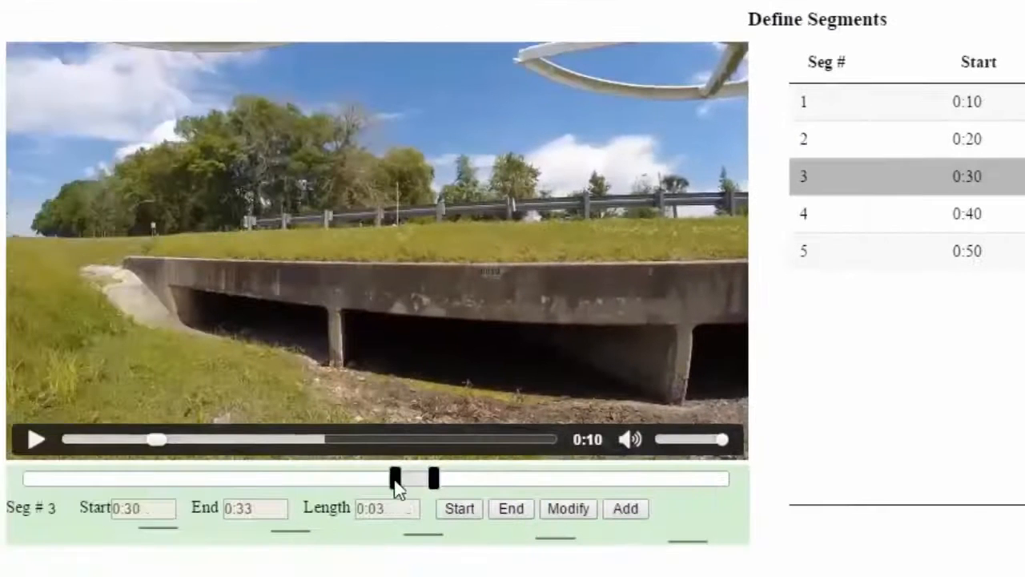
pyautogui.moveTo(393, 479); pyautogui.dragTo(358, 479)
pyautogui.moveTo(433, 479); pyautogui.dragTo(431, 479)
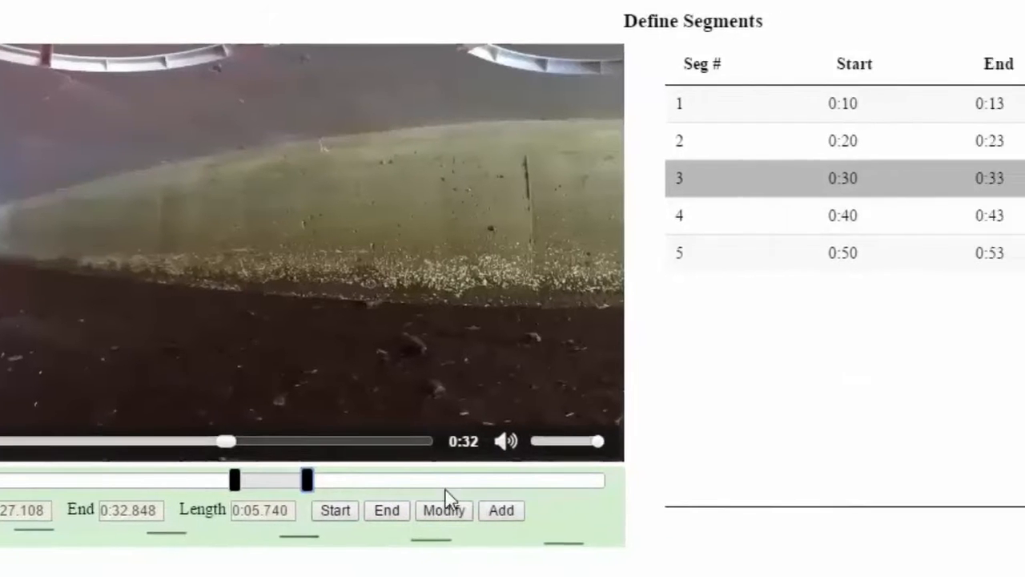
pyautogui.click(301, 517)
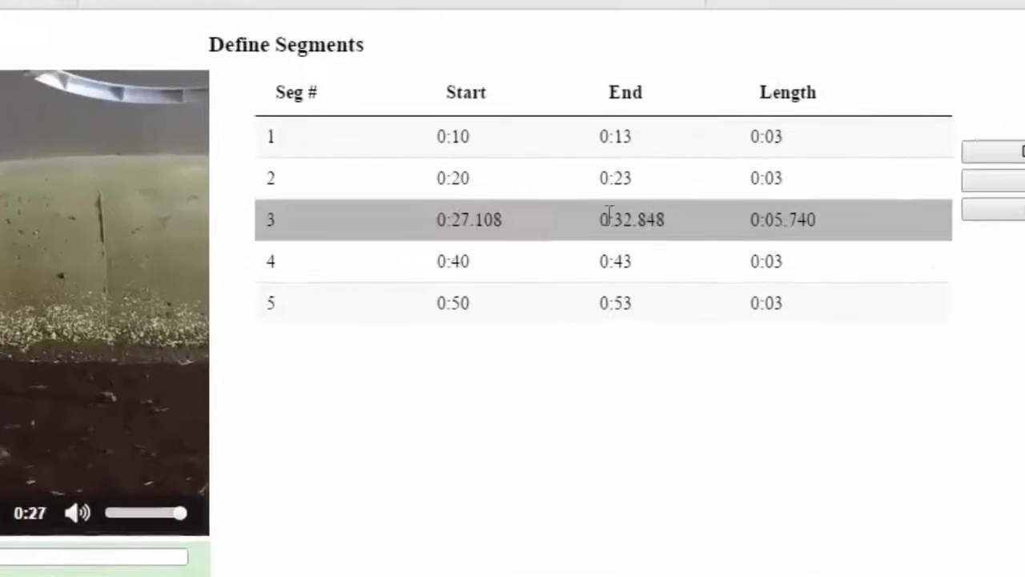
# Move the modified segment to first place and the segment starting at 0:20 to last place.
pyautogui.click(847, 214)
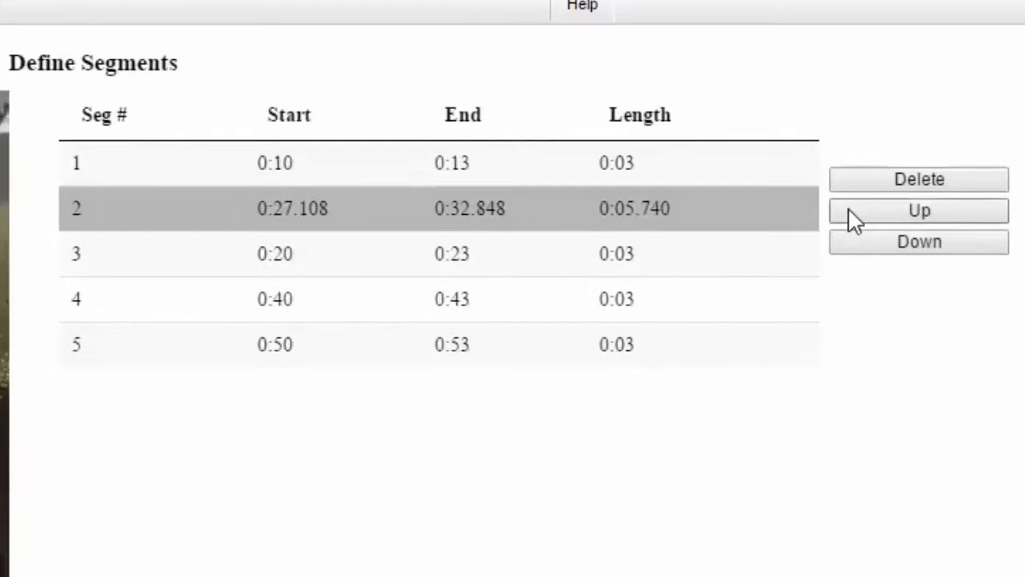
pyautogui.click(847, 213)
pyautogui.click(355, 269)
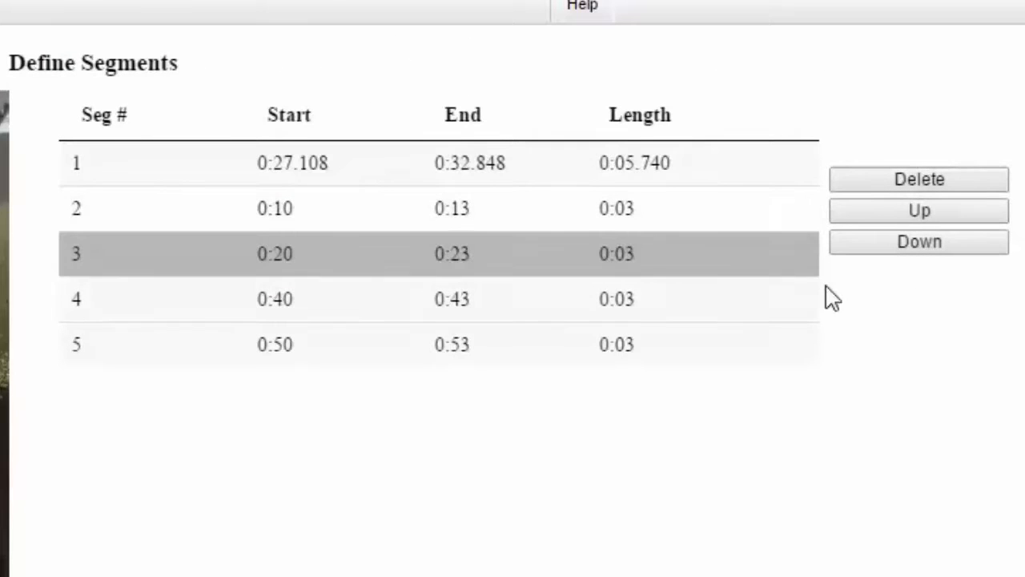
pyautogui.click(865, 245)
pyautogui.click(864, 245)
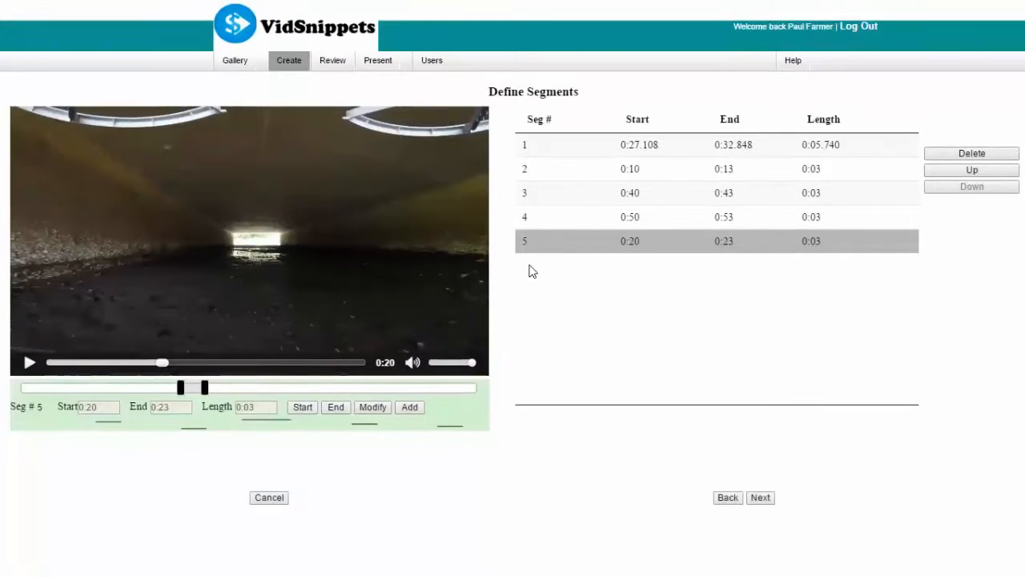
# Return to the video details, change the VidSnippet type to Highlight, and proceed to defining segments.
pyautogui.click(727, 498)
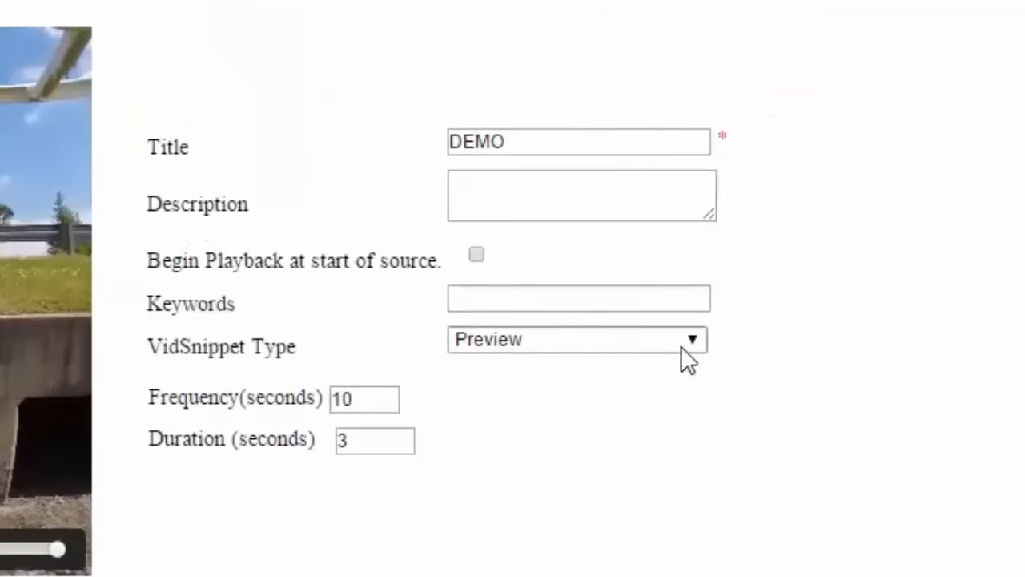
pyautogui.click(693, 343)
pyautogui.click(545, 364)
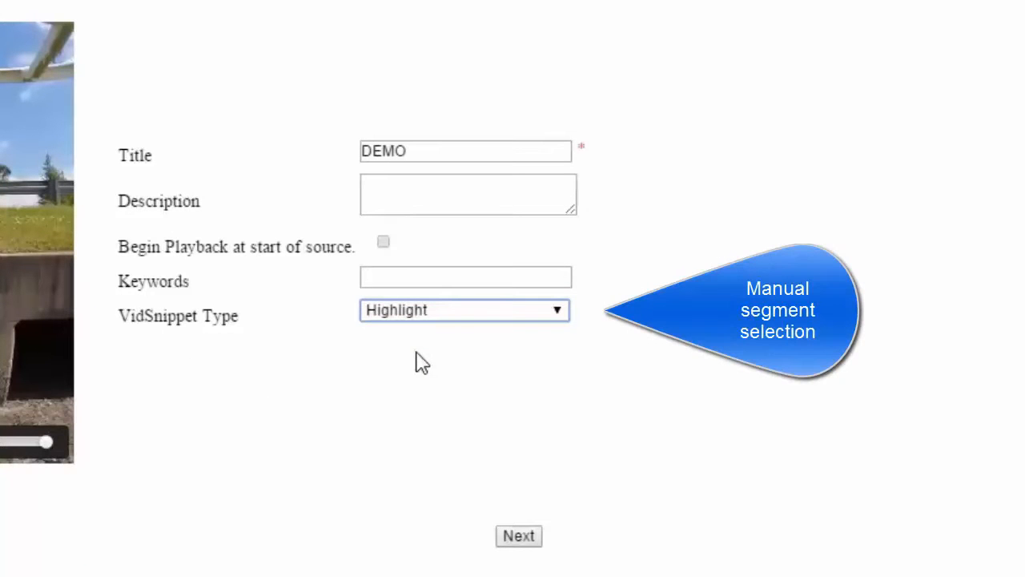
pyautogui.click(530, 538)
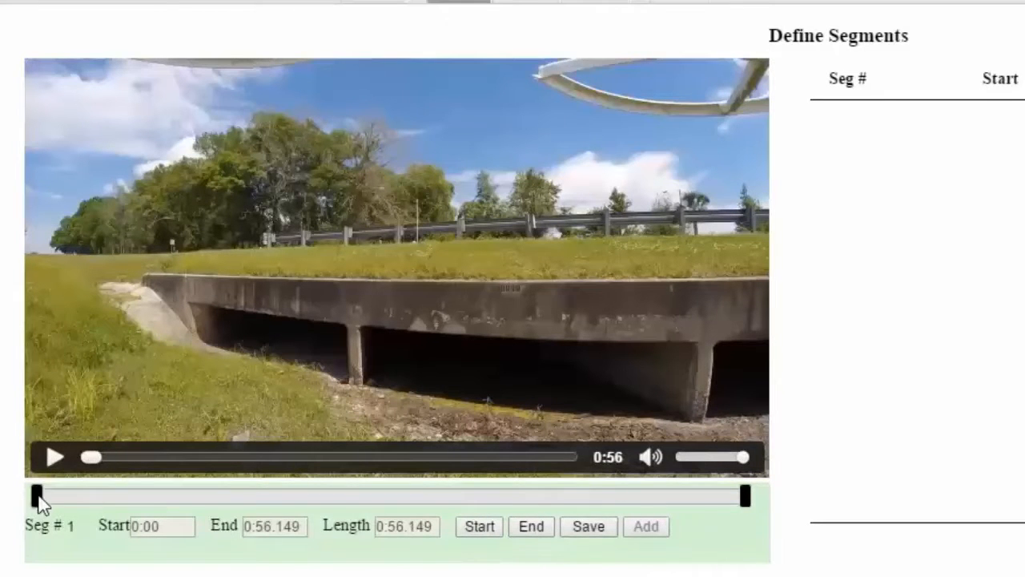
# Define the first segment from 0:04.786 to 0:07.856 and save it.
pyautogui.moveTo(38, 497); pyautogui.dragTo(100, 501)
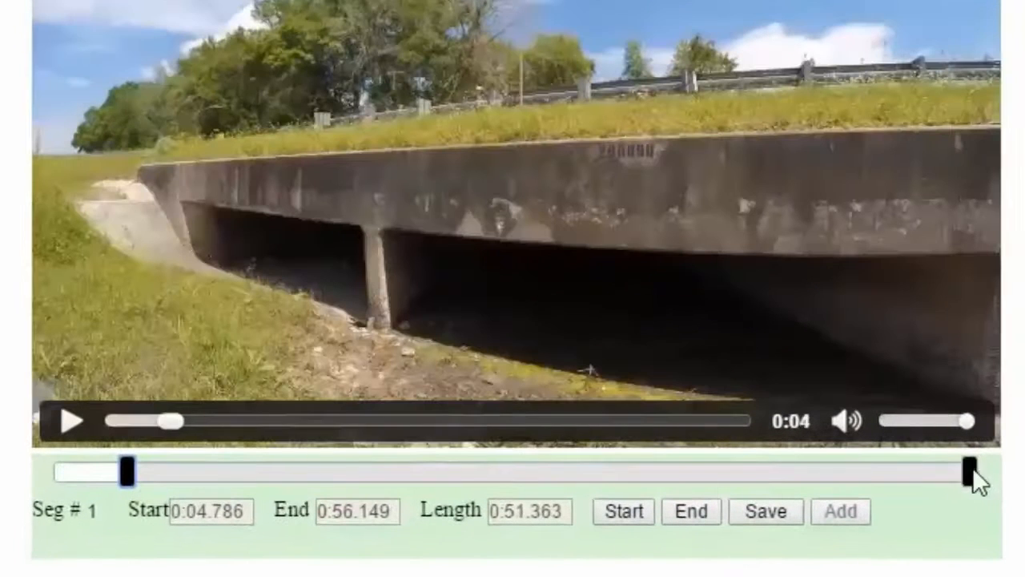
pyautogui.moveTo(971, 472); pyautogui.dragTo(182, 476)
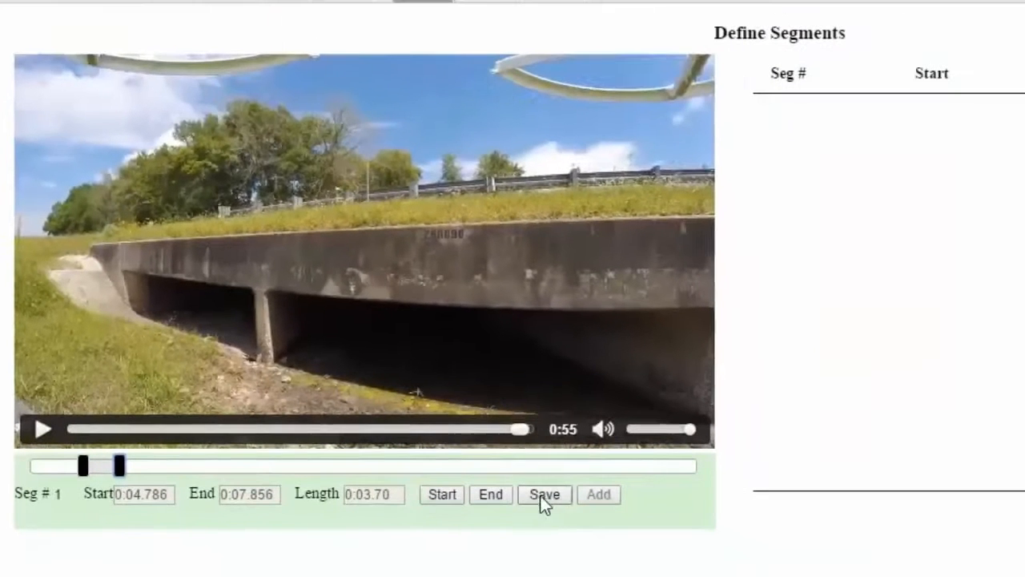
pyautogui.click(543, 495)
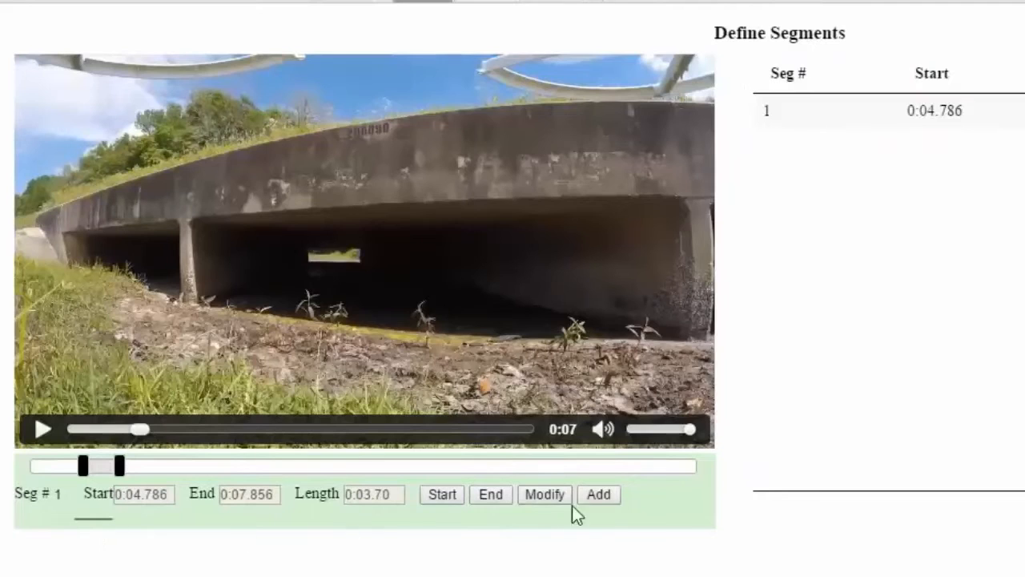
# Add a second segment, mark its start at 0:14.337 and end at 0:18.877 during playback, and save it.
pyautogui.click(599, 494)
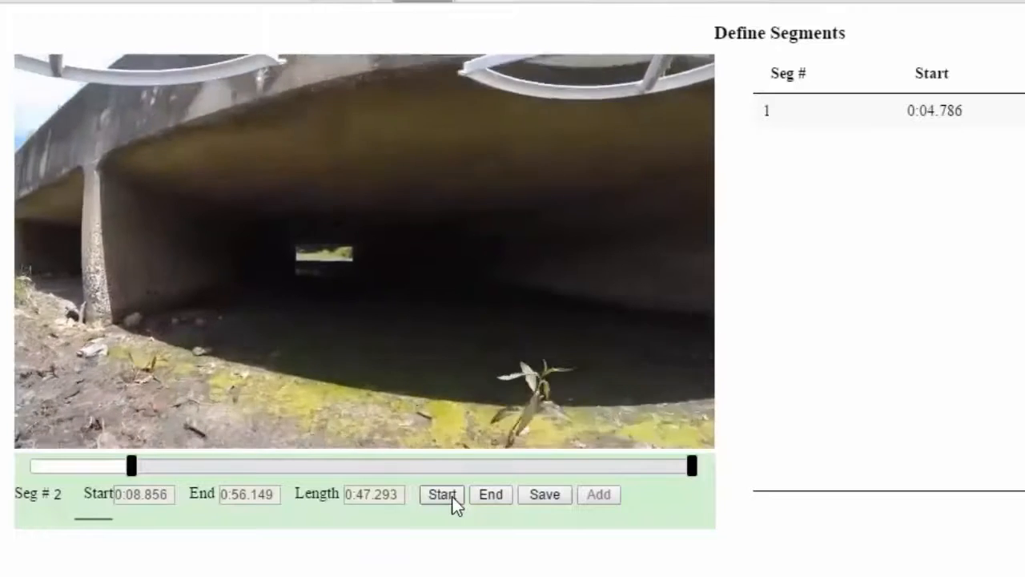
pyautogui.click(453, 496)
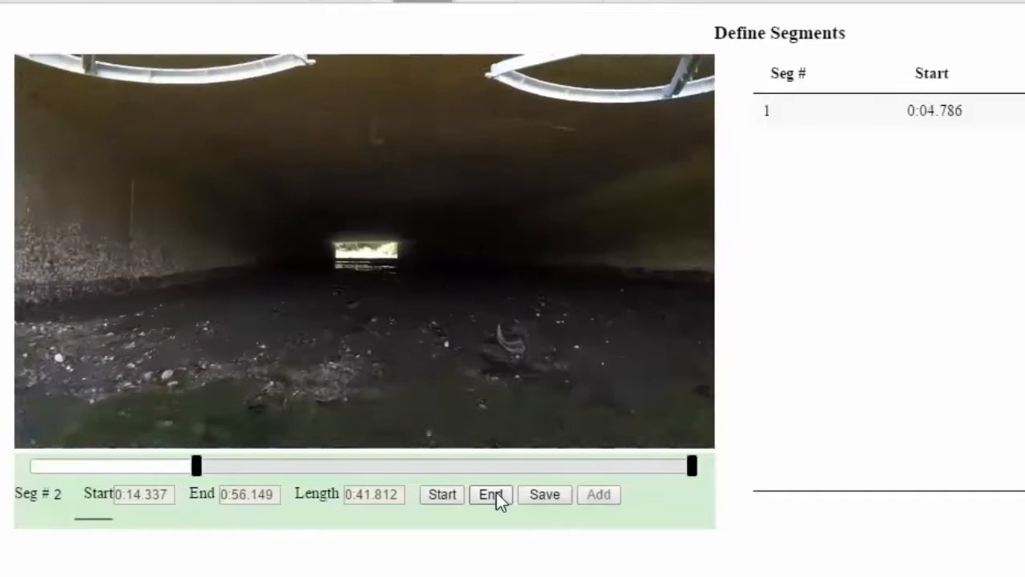
pyautogui.click(495, 492)
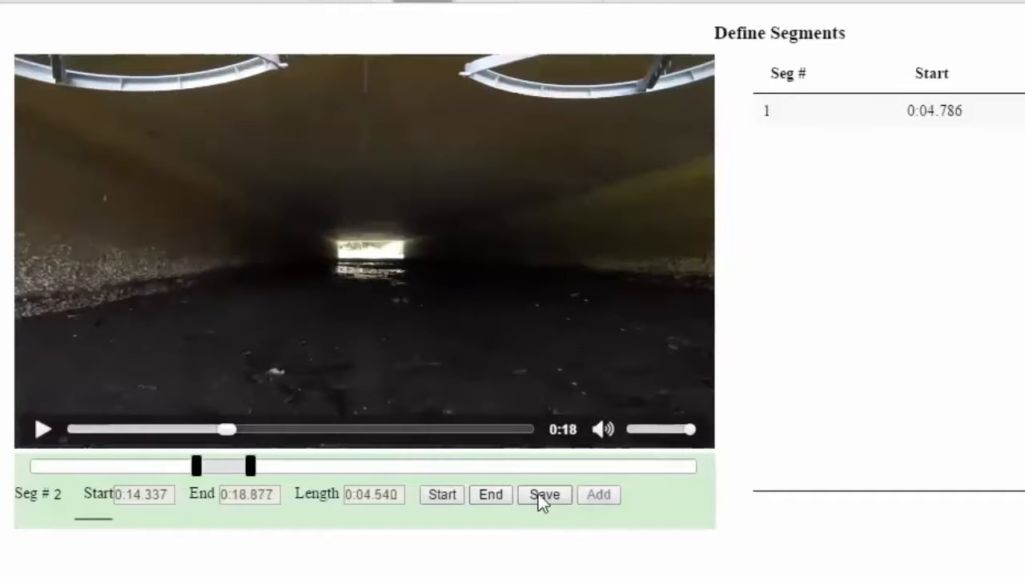
pyautogui.click(541, 493)
# Add a third segment, mark its start at 0:23.567 and end at 0:26.167 during playback, and save it.
pyautogui.click(609, 495)
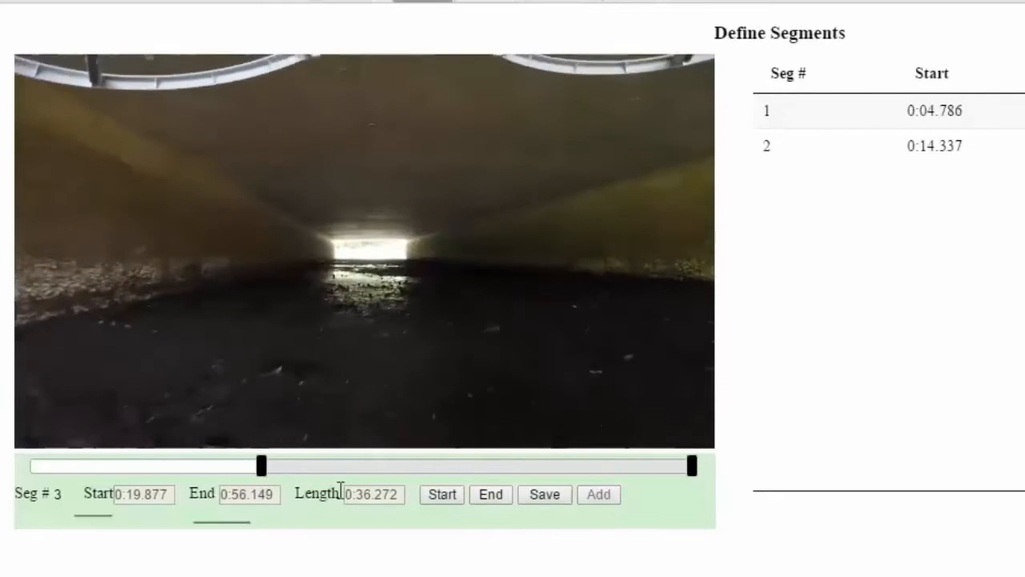
pyautogui.click(449, 495)
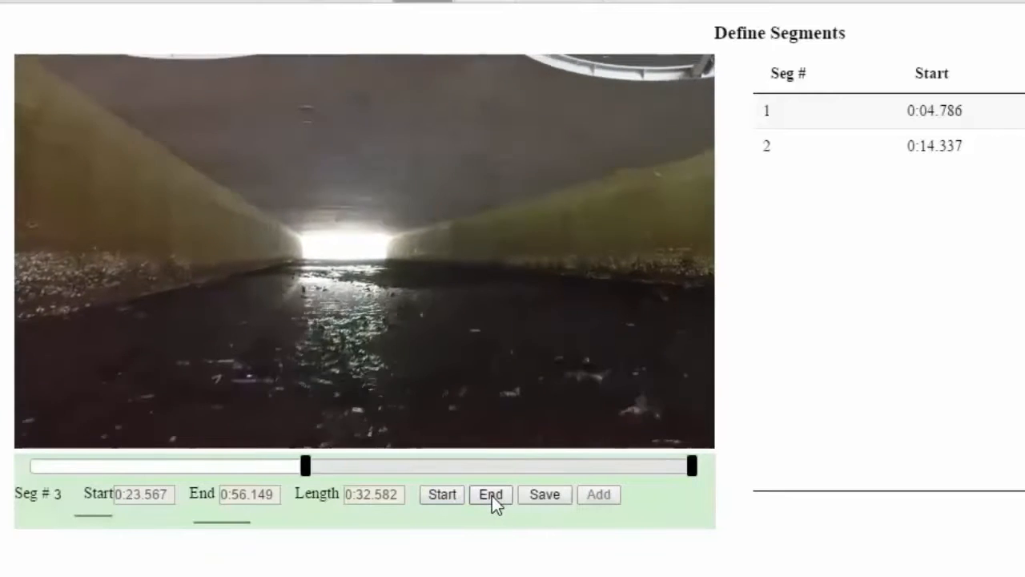
pyautogui.click(492, 496)
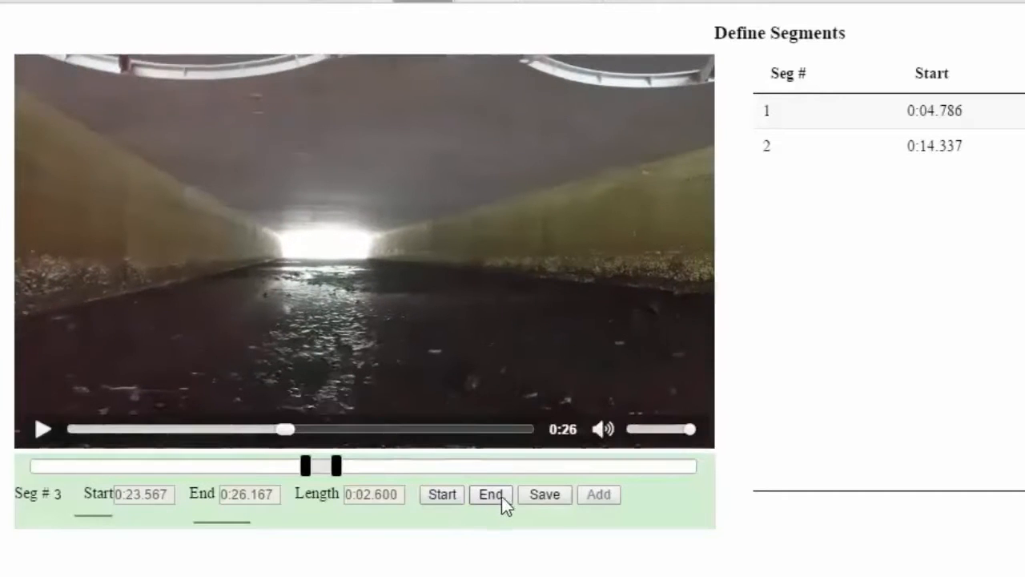
pyautogui.click(560, 497)
# Add a fourth segment, set its range from 0:38.947 to 0:42.262, and save it.
pyautogui.click(599, 496)
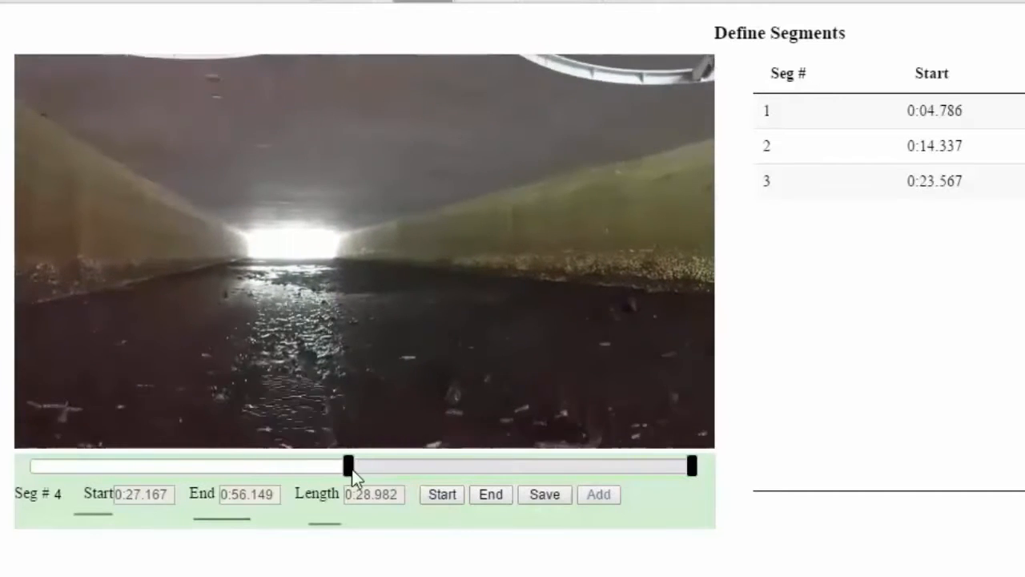
pyautogui.moveTo(360, 469); pyautogui.dragTo(504, 472)
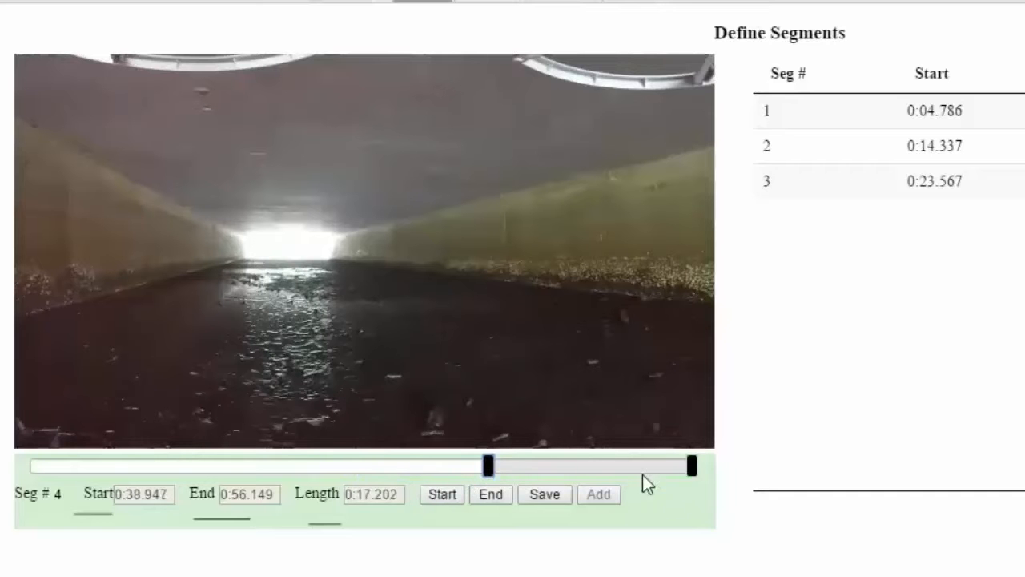
pyautogui.moveTo(692, 476); pyautogui.dragTo(535, 474)
pyautogui.click(554, 494)
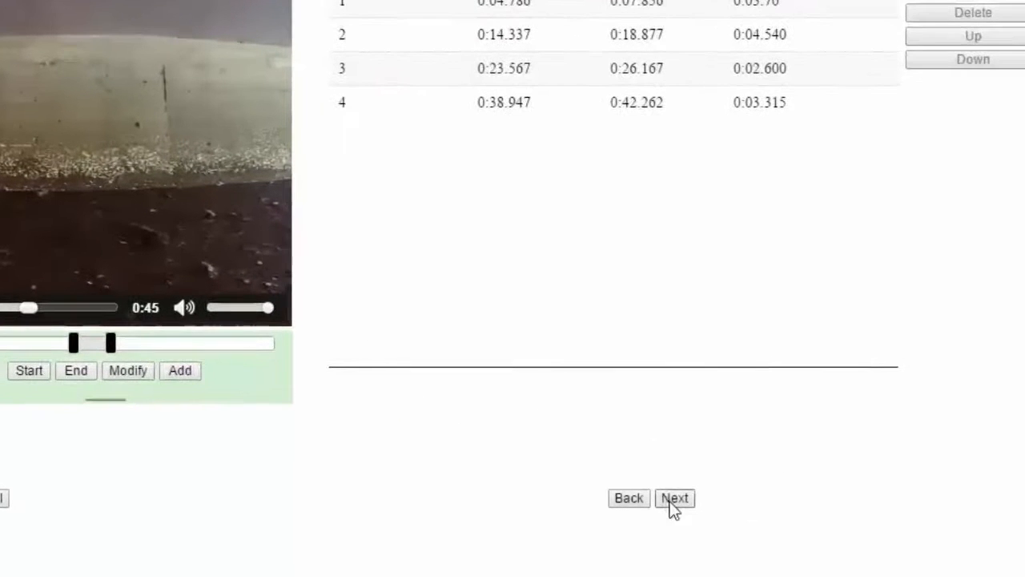
# Proceed to the VidSnippet review and play back the four defined segments.
pyautogui.click(674, 499)
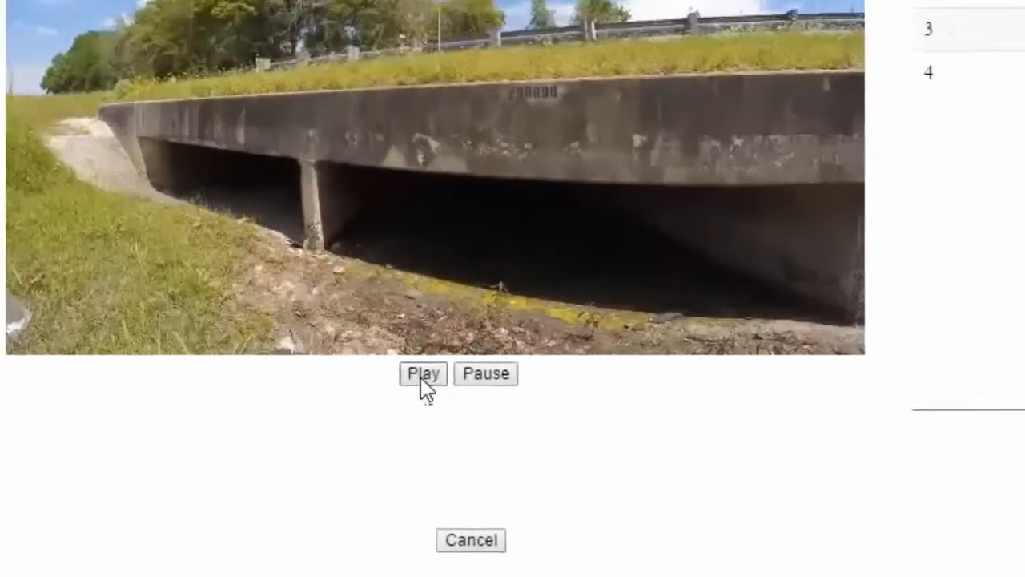
pyautogui.click(493, 340)
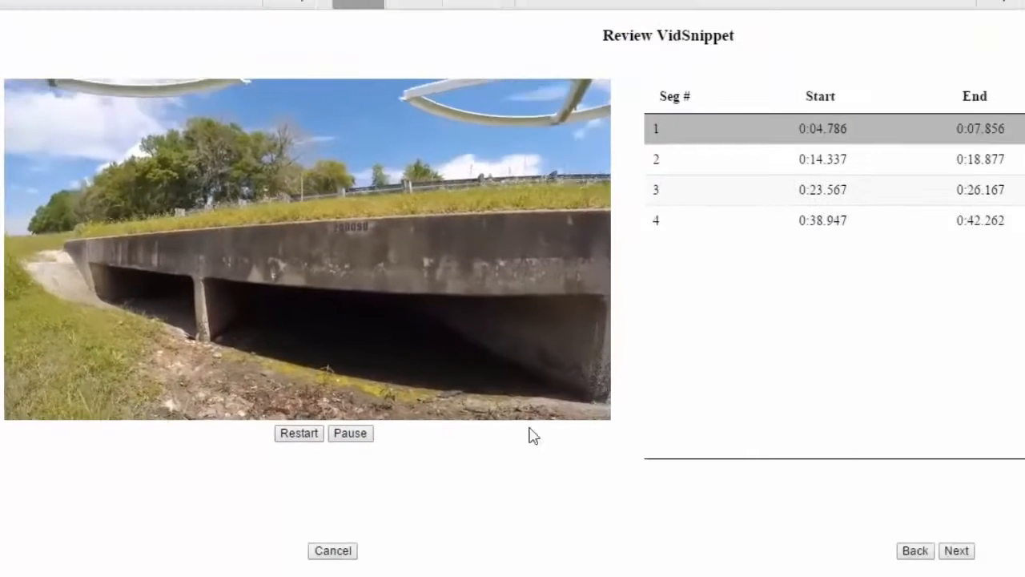
pyautogui.click(744, 169)
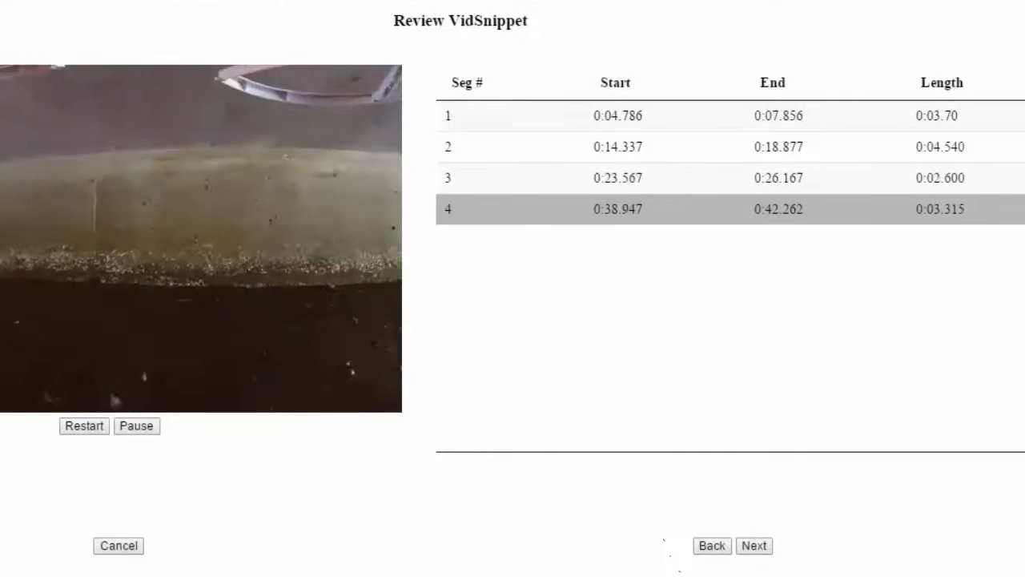
# Return to segment definition, select the third segment, and proceed through the review to thumbnail selection.
pyautogui.click(710, 547)
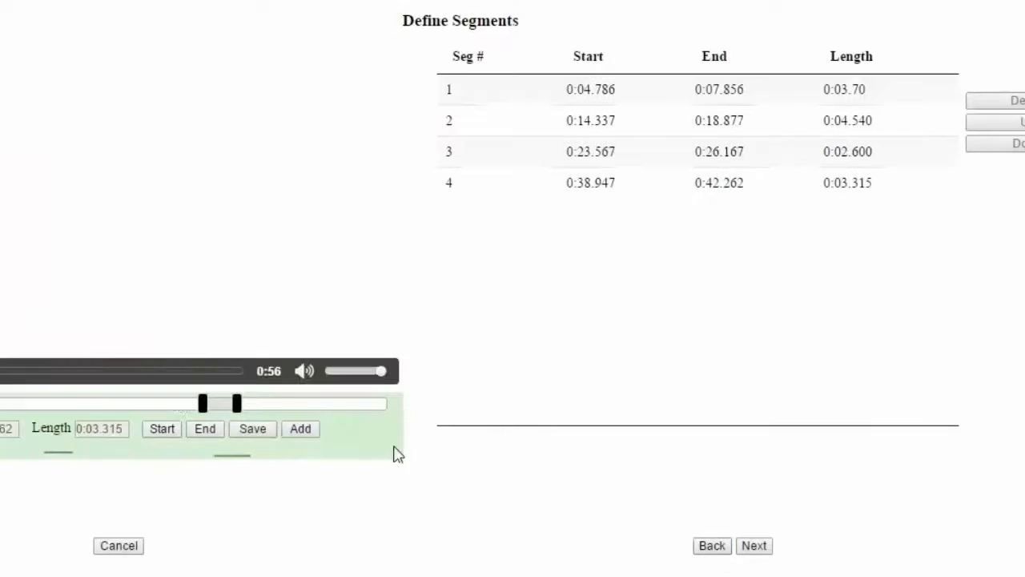
pyautogui.click(476, 154)
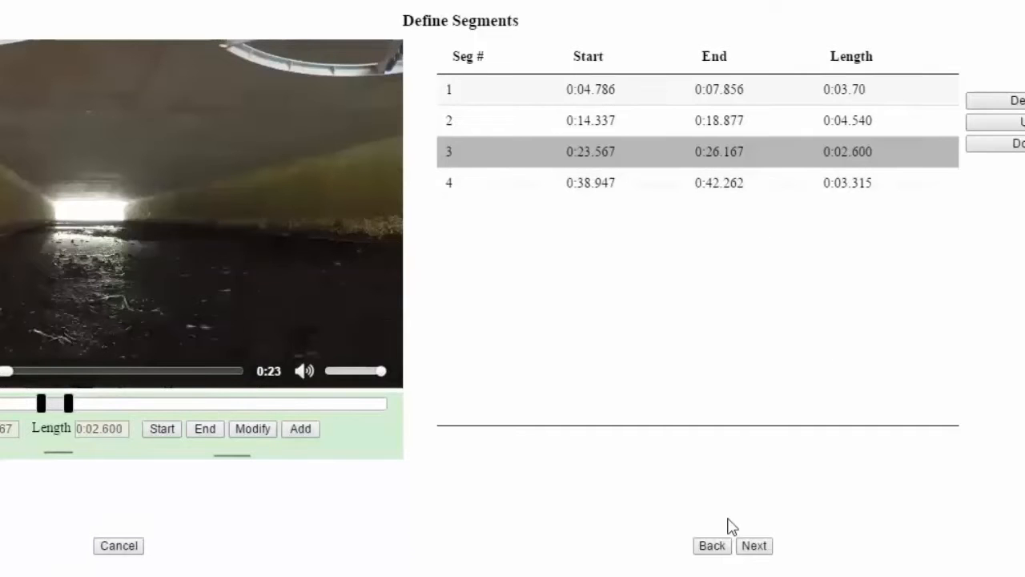
pyautogui.click(755, 549)
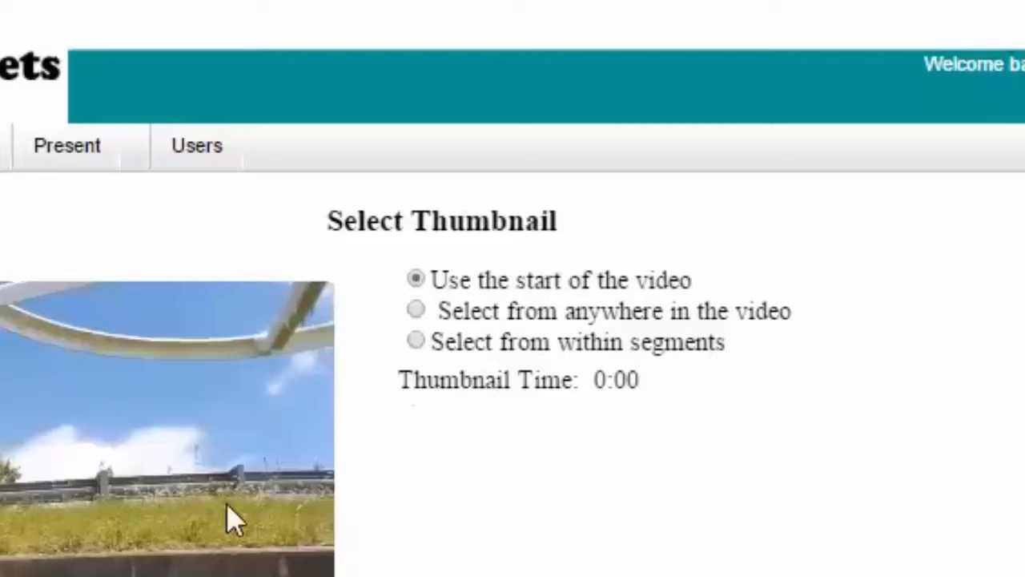
# Choose the thumbnail from anywhere in the video and move it to the frame at 0:48.113.
pyautogui.click(417, 310)
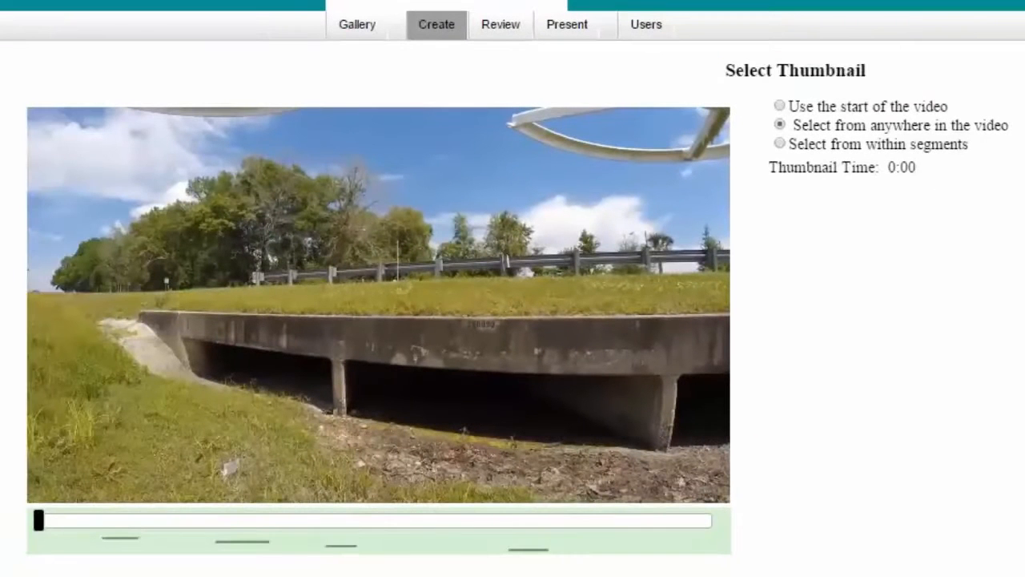
pyautogui.moveTo(35, 519); pyautogui.dragTo(459, 521)
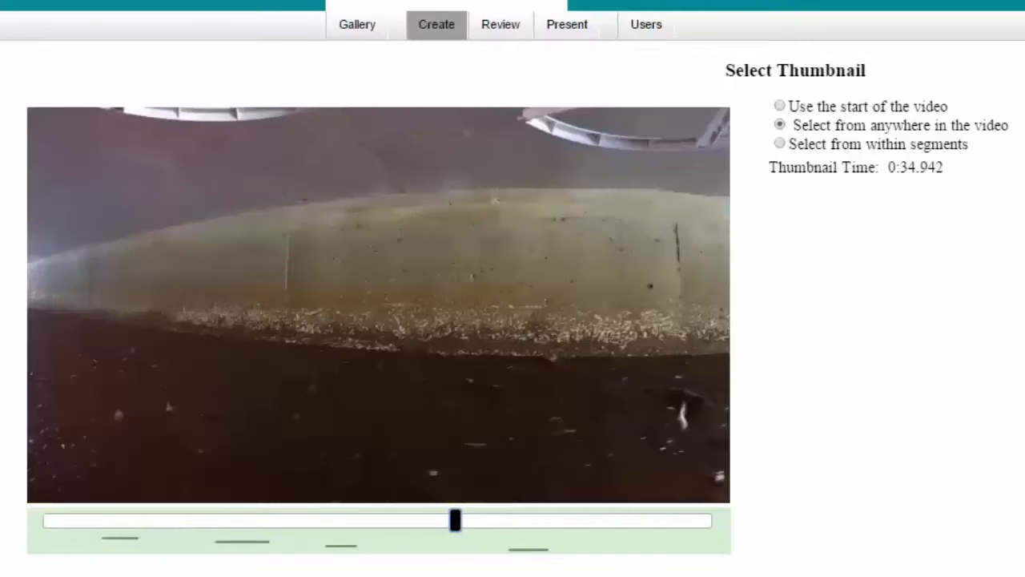
pyautogui.moveTo(505, 529); pyautogui.dragTo(626, 534)
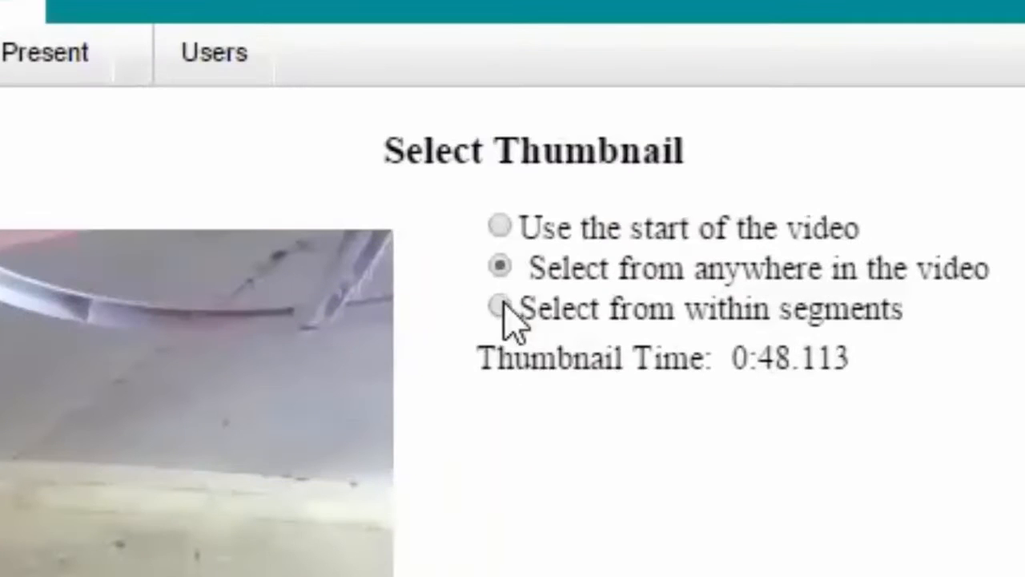
# Switch to selecting the thumbnail from within the segments and move it to 0:40.664 in the fourth segment.
pyautogui.click(565, 269)
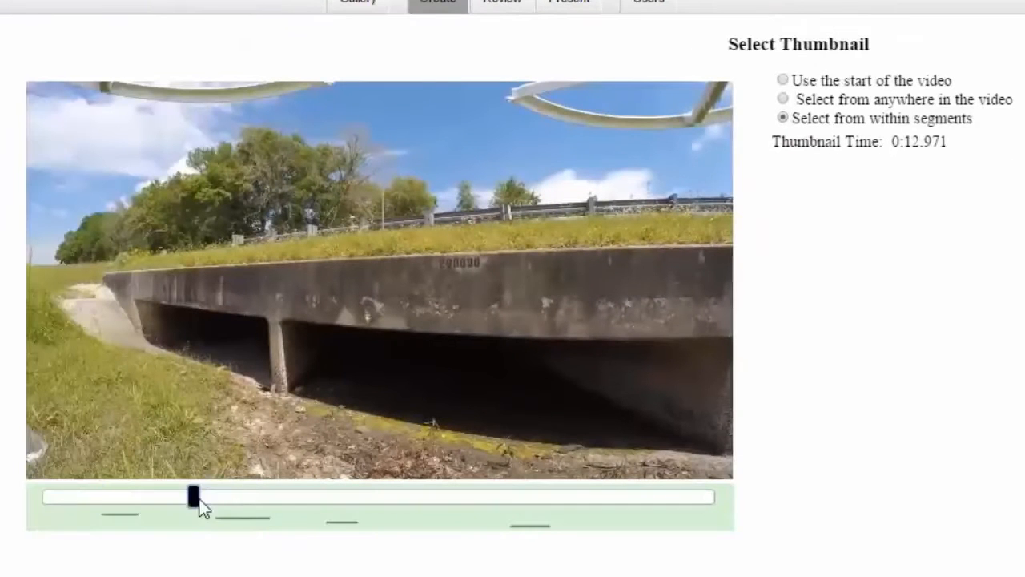
pyautogui.moveTo(197, 498); pyautogui.dragTo(307, 507)
pyautogui.moveTo(244, 496); pyautogui.dragTo(535, 509)
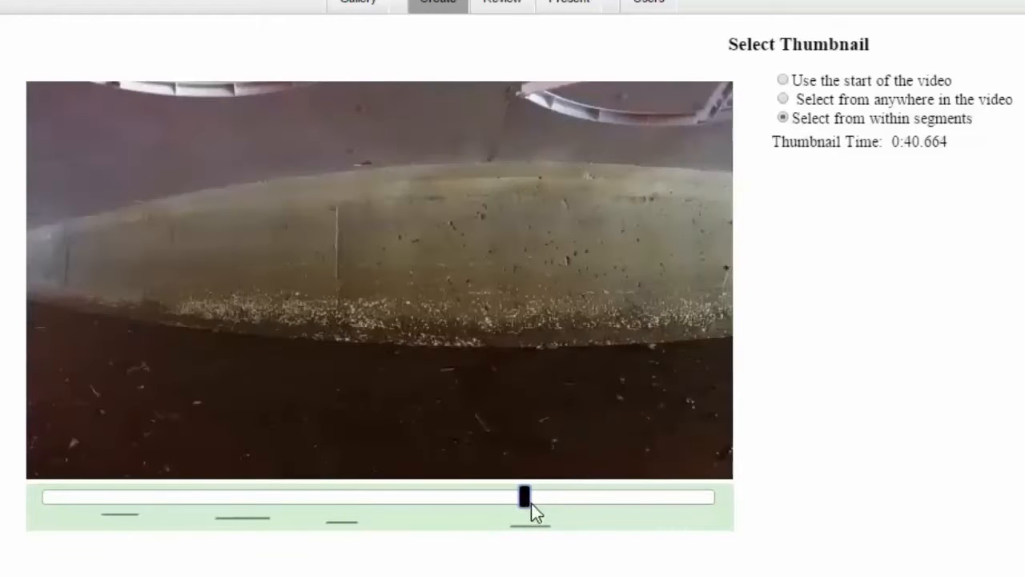
# Switch back to selecting from anywhere in the video, set the thumbnail to 0:32.194, and proceed to upload.
pyautogui.click(783, 99)
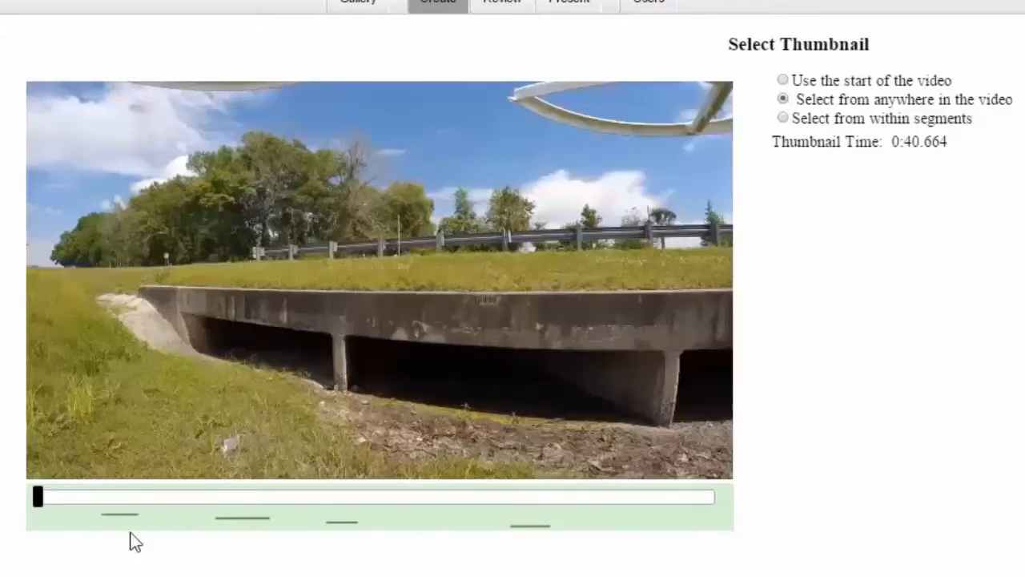
pyautogui.moveTo(449, 503); pyautogui.dragTo(430, 503)
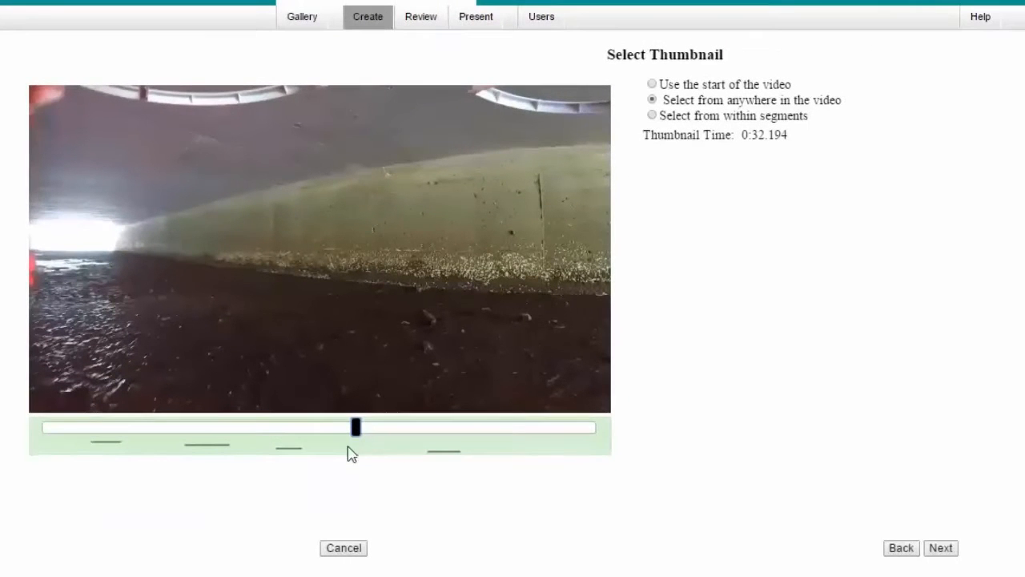
pyautogui.click(942, 549)
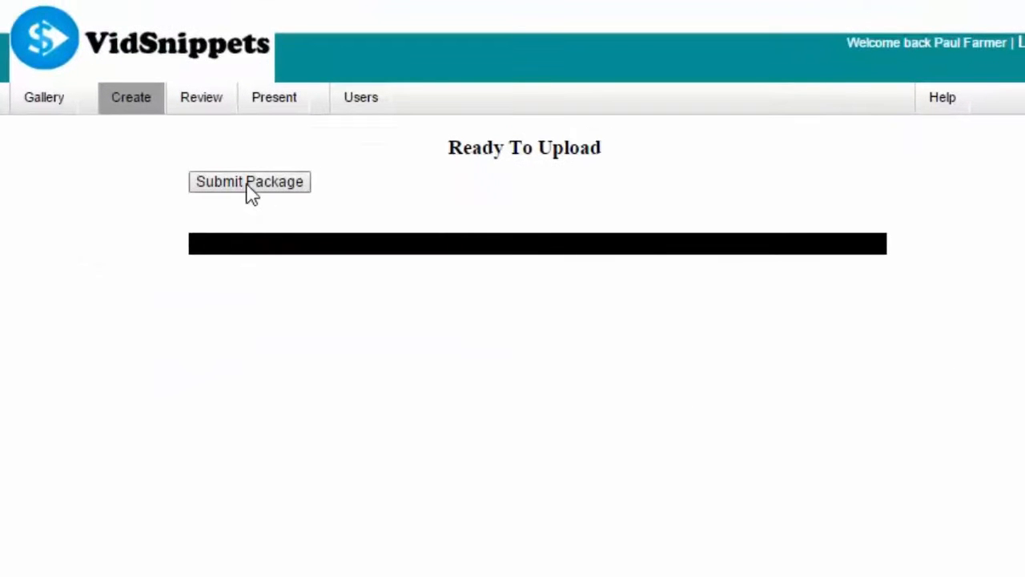
# Submit the VidSnippet package for upload and open the review list to locate the pending Drone inspection entry.
pyautogui.click(250, 191)
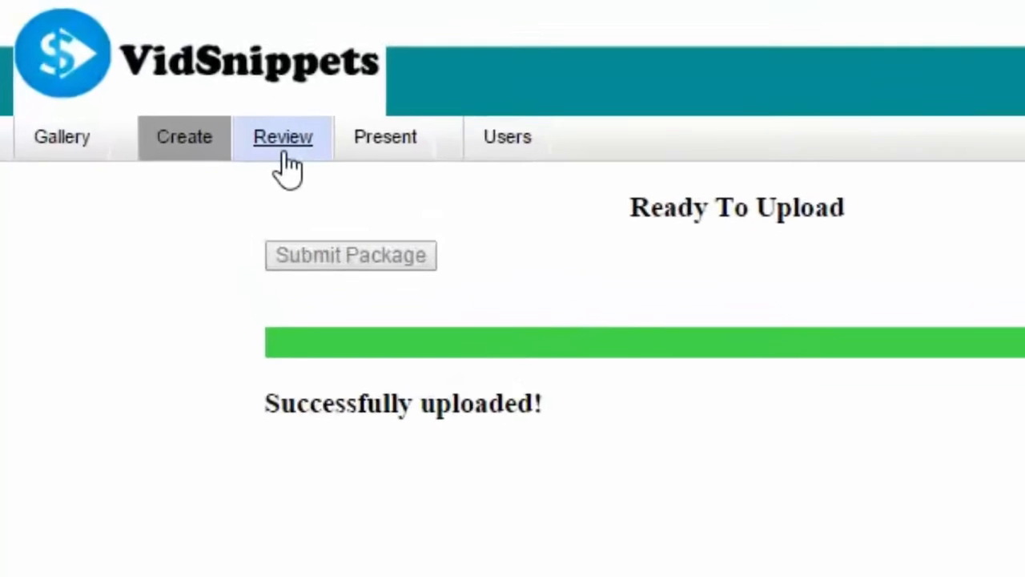
pyautogui.click(298, 153)
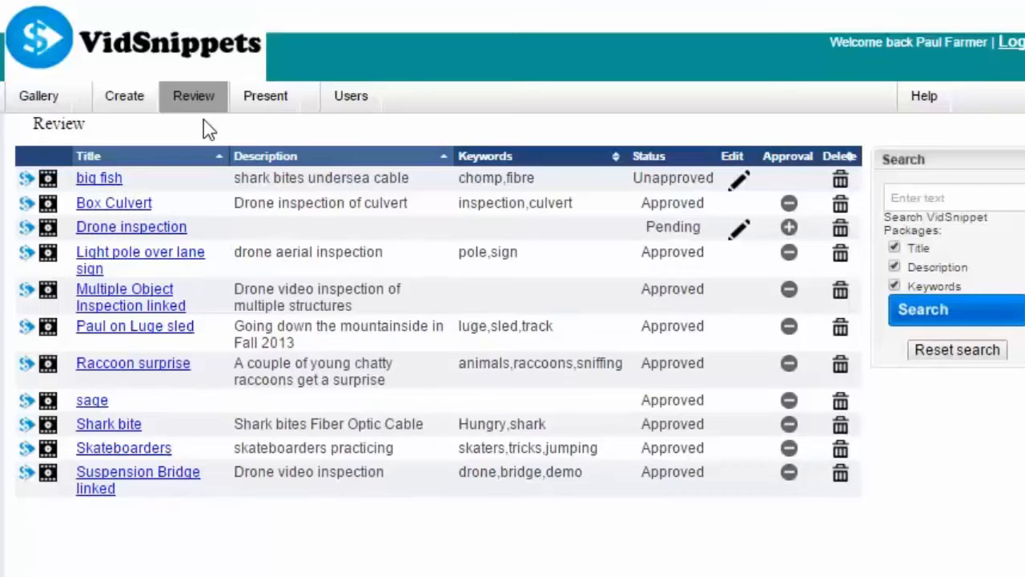
pyautogui.moveTo(170, 232)
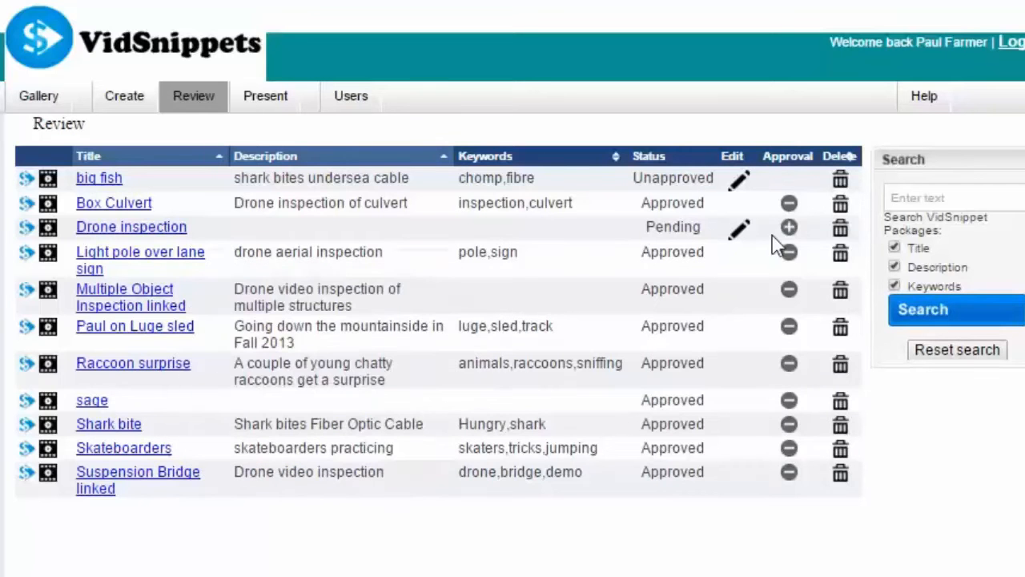